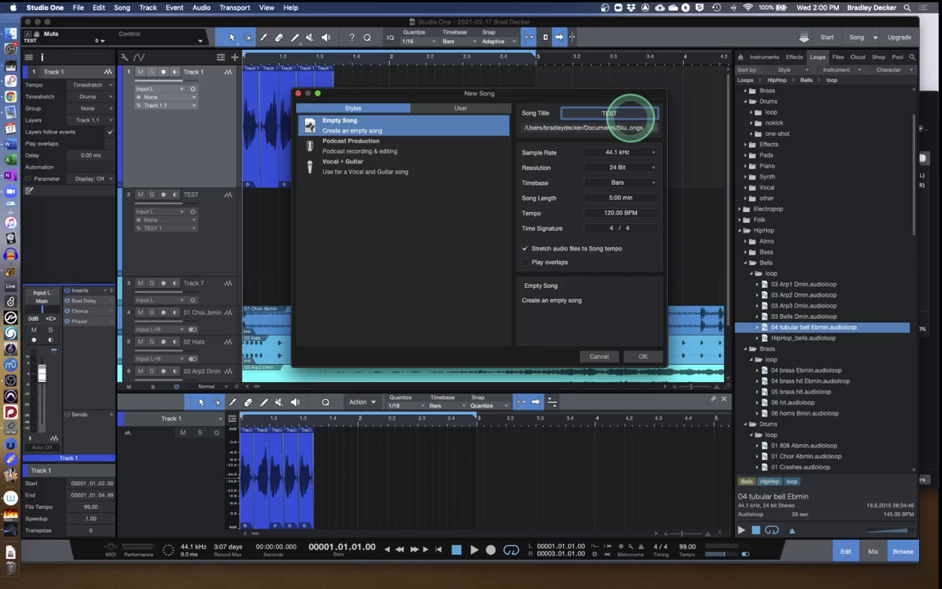
# Step: Create an empty song titled TEST at 44.1 kHz and 24 Bit, and view the available effects and loops
pyautogui.click(637, 355)
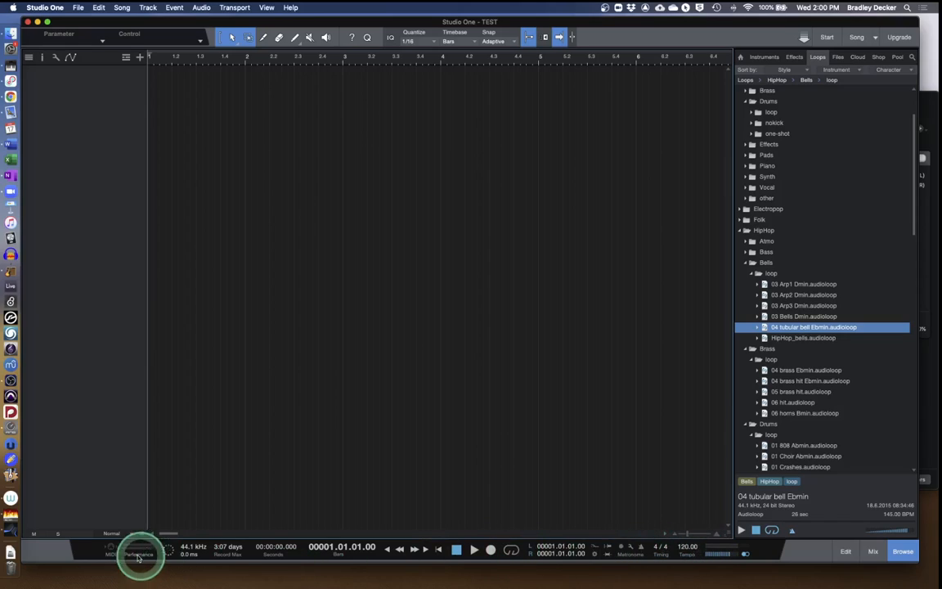
pyautogui.click(795, 56)
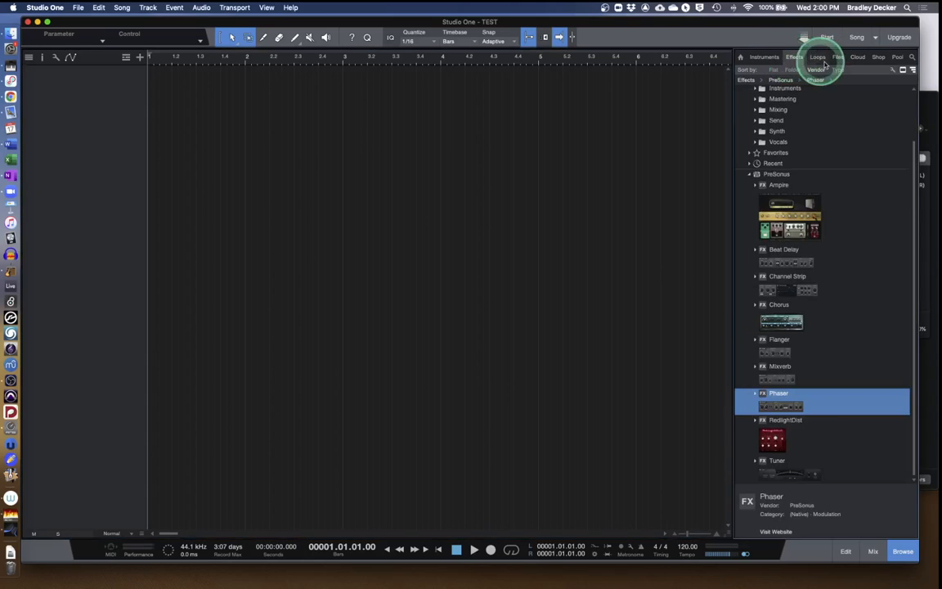
pyautogui.click(819, 57)
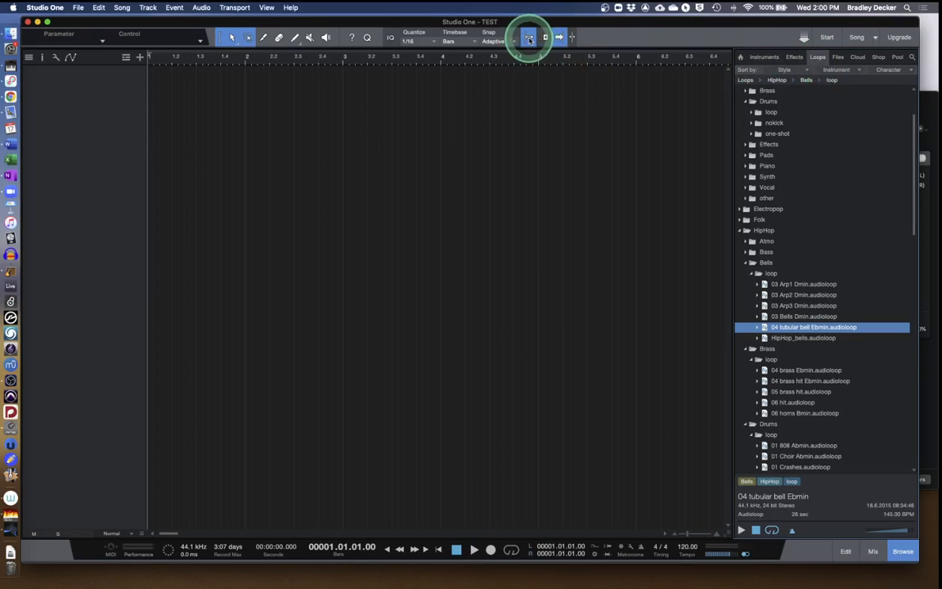
# Step: Add one mono audio track named TEST with Input L as its input
pyautogui.click(222, 38)
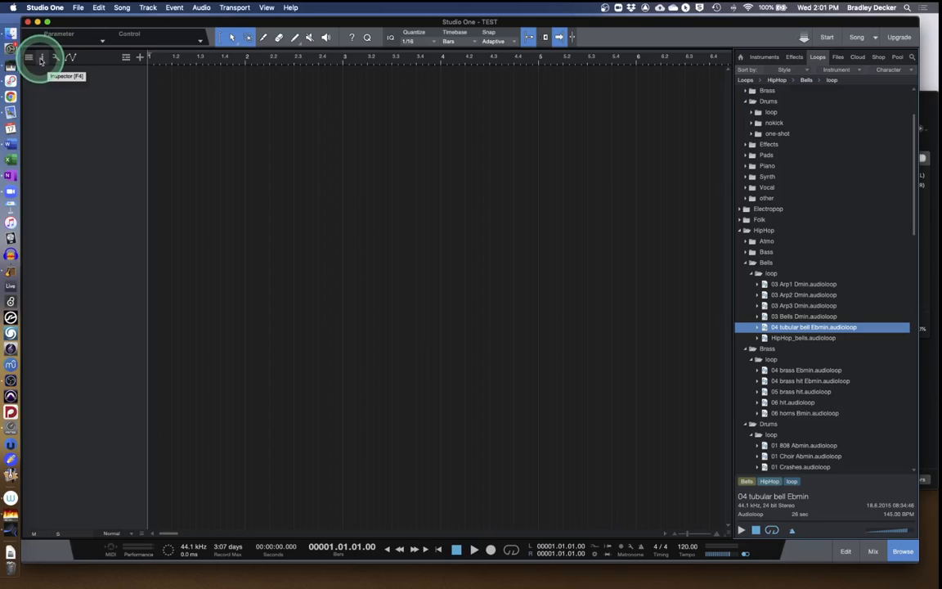
pyautogui.click(140, 59)
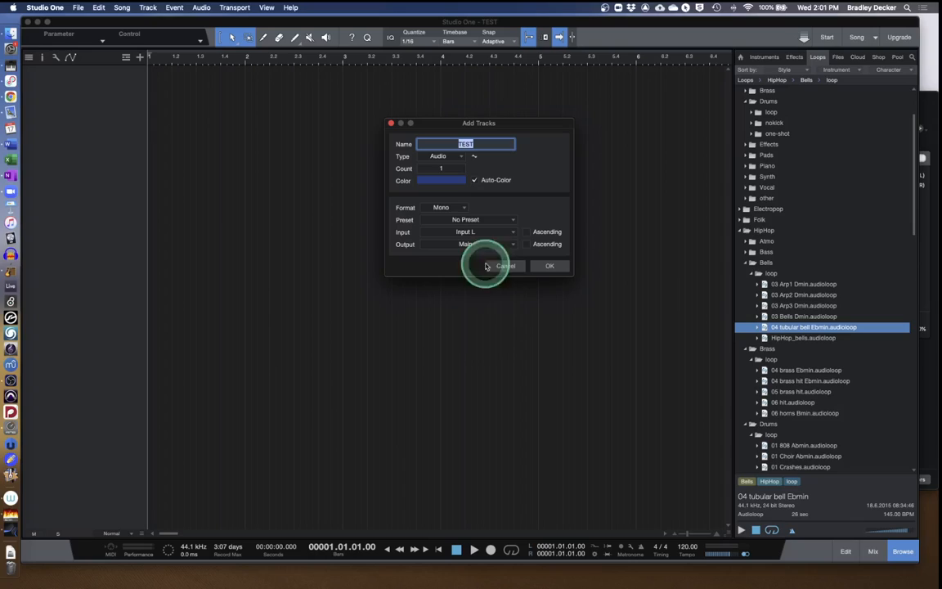
pyautogui.click(549, 267)
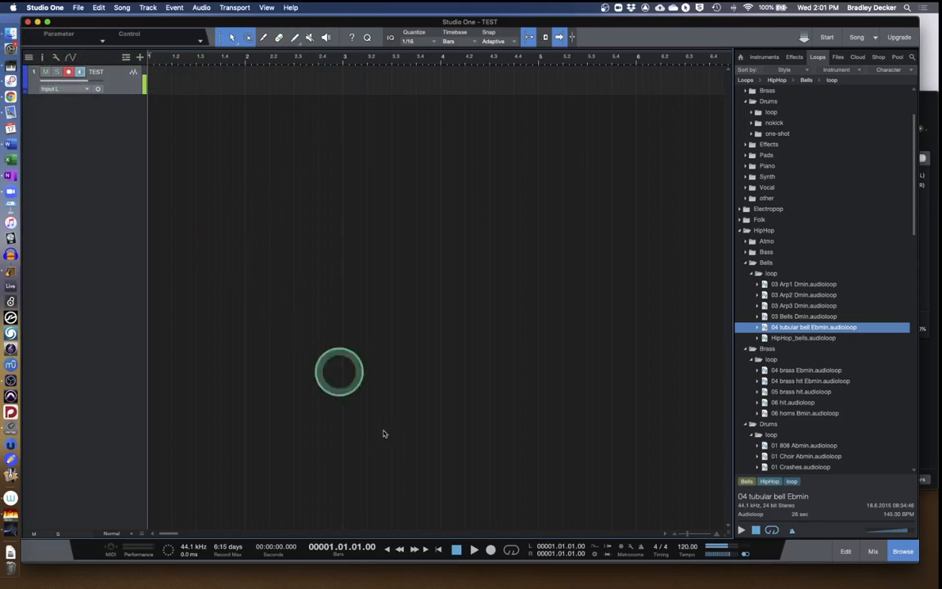
# Step: Record a take about one and a half bars long on the TEST track, turn off arming and monitoring, and play it back
pyautogui.click(490, 549)
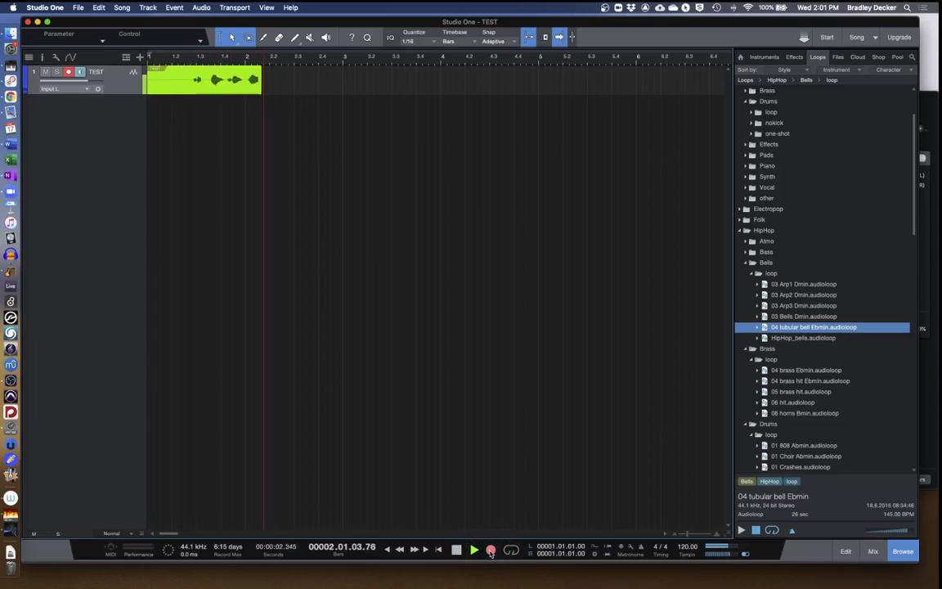
pyautogui.click(490, 550)
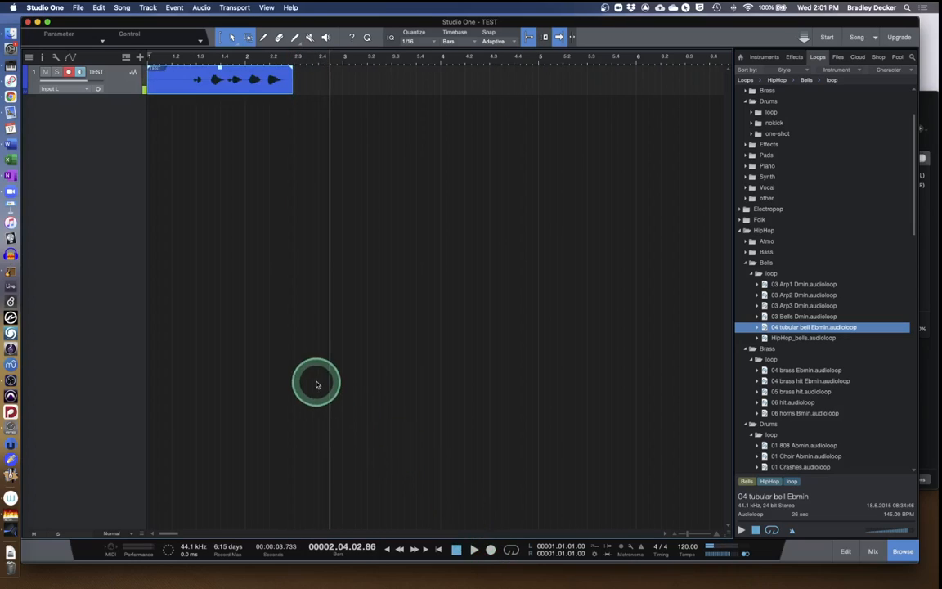
pyautogui.click(68, 73)
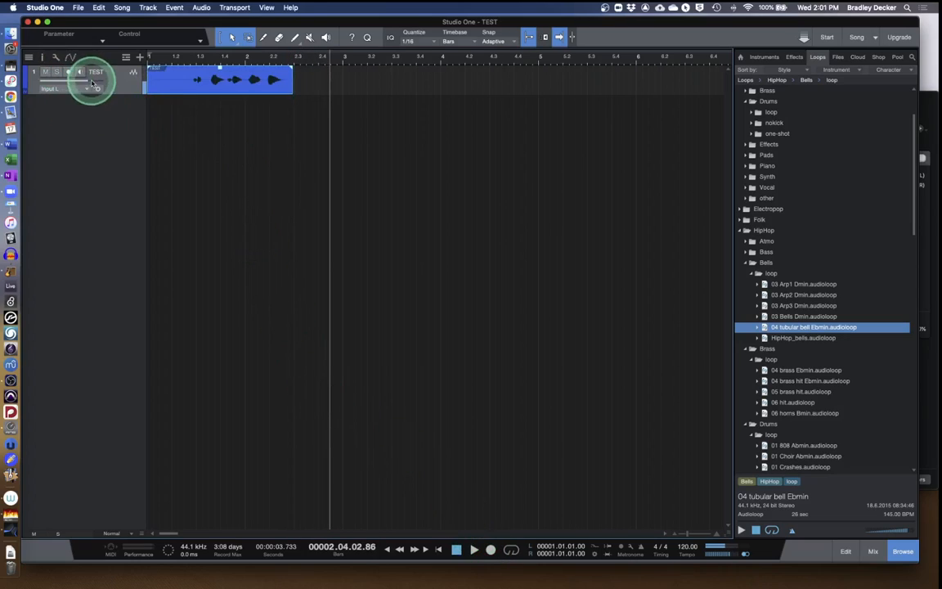
pyautogui.click(80, 73)
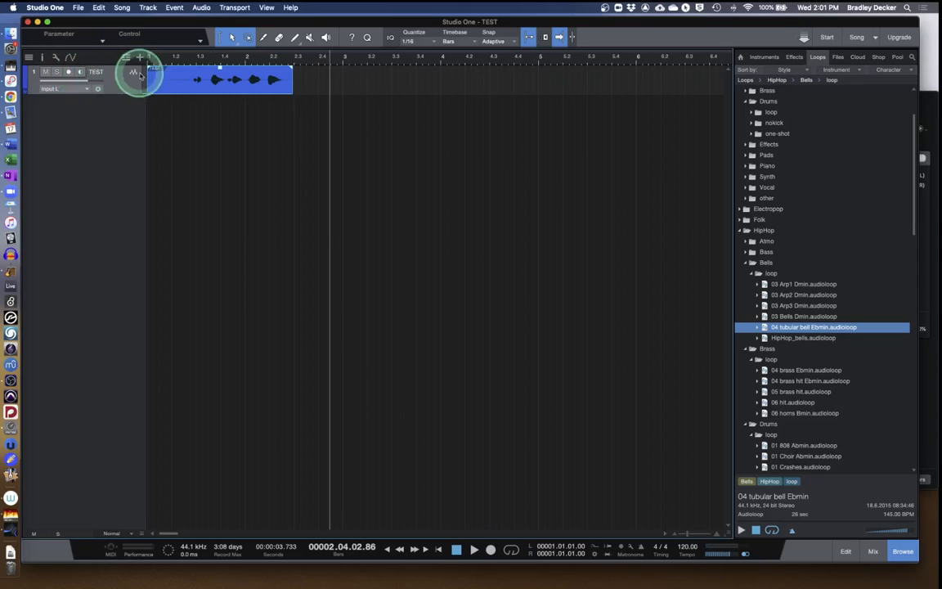
pyautogui.click(187, 59)
pyautogui.press('space')
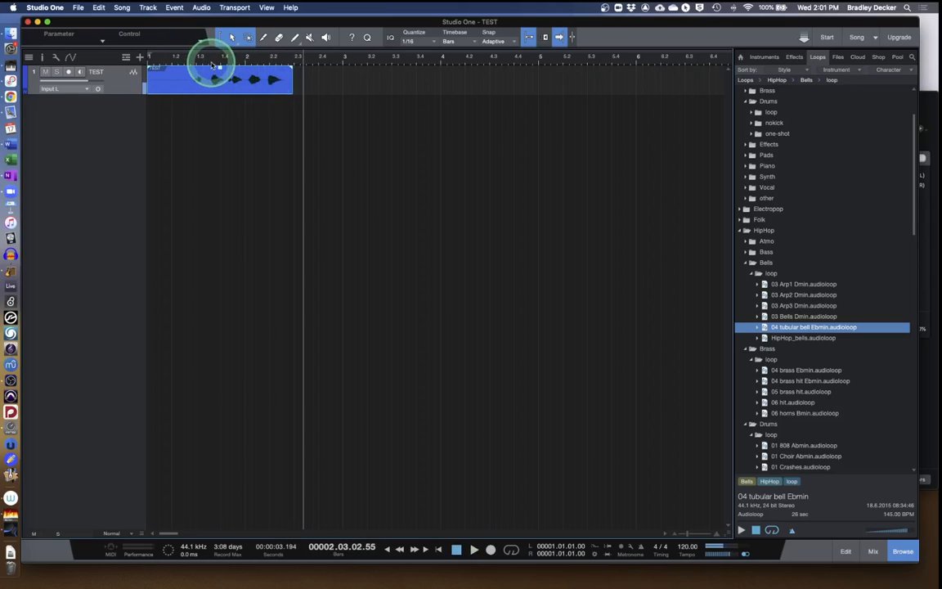
# Step: Make the TEST track taller and trim the recorded clip at both ends to span about 1.2.3 to 1.4.2
pyautogui.moveTo(148, 79); pyautogui.dragTo(147, 145)
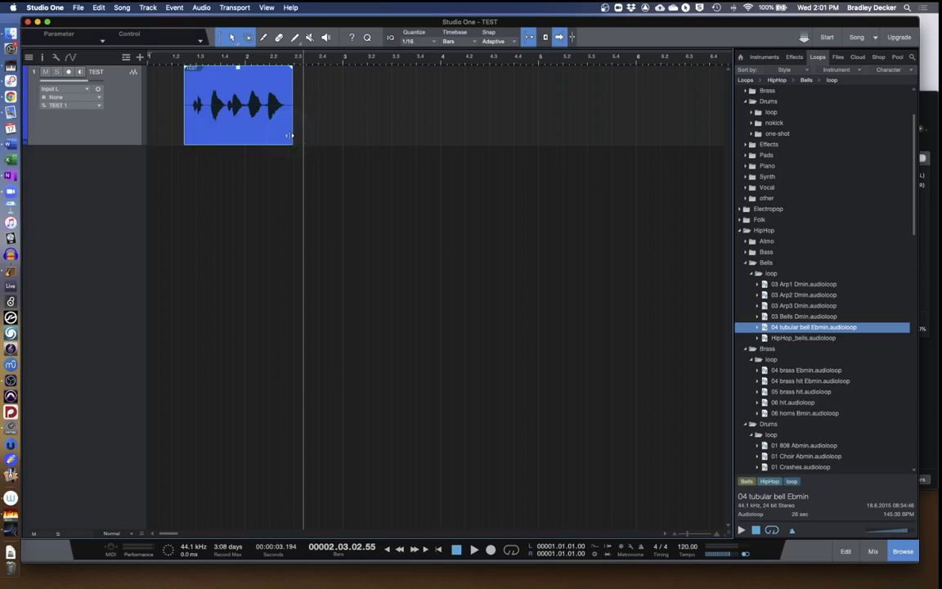
pyautogui.moveTo(287, 133)
pyautogui.mouseDown()
pyautogui.moveTo(237, 130)
pyautogui.moveTo(290, 130)
pyautogui.mouseUp()
pyautogui.moveTo(291, 72)
pyautogui.mouseDown()
pyautogui.moveTo(266, 72)
pyautogui.moveTo(293, 71)
pyautogui.mouseUp()
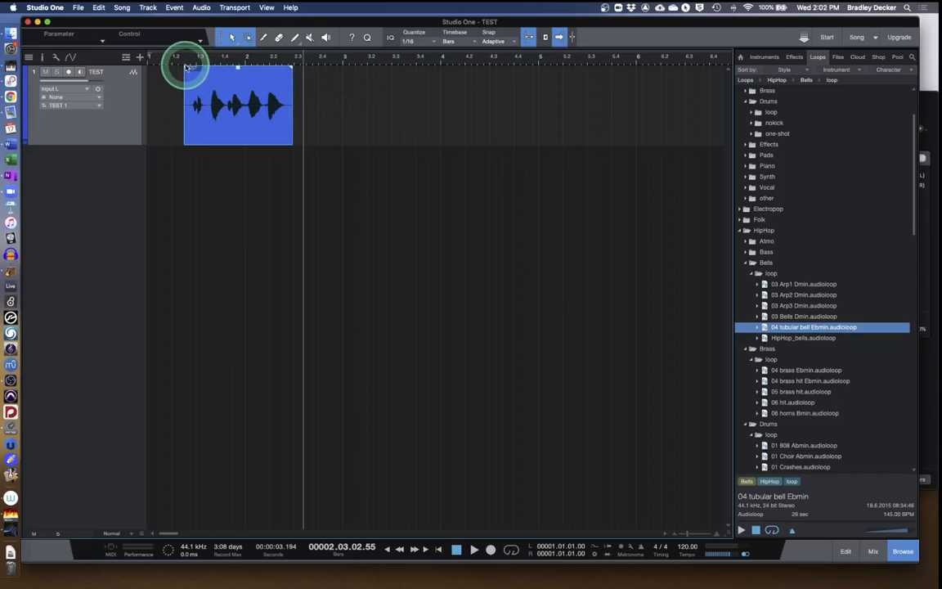
pyautogui.moveTo(185, 65)
pyautogui.mouseDown()
pyautogui.moveTo(206, 74)
pyautogui.moveTo(184, 74)
pyautogui.mouseUp()
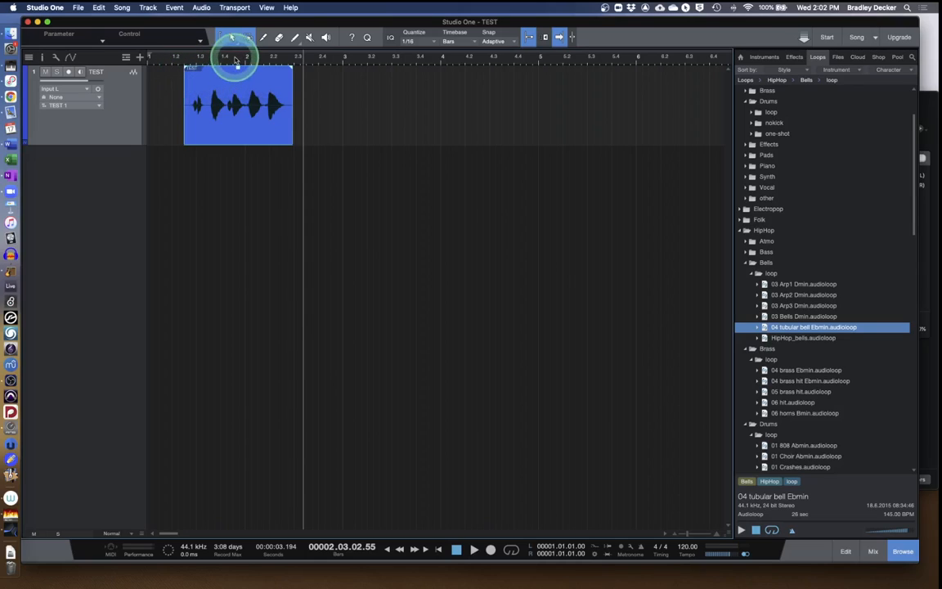
pyautogui.moveTo(292, 135); pyautogui.dragTo(218, 133)
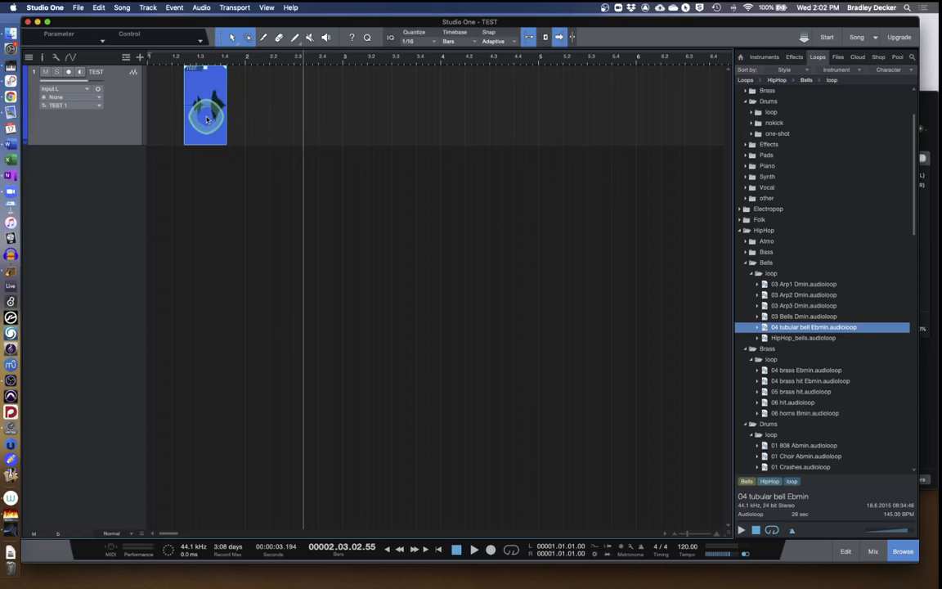
# Step: Split the trimmed clip at 1.3.3 and move its second piece to about 2.1.3
pyautogui.click(208, 64)
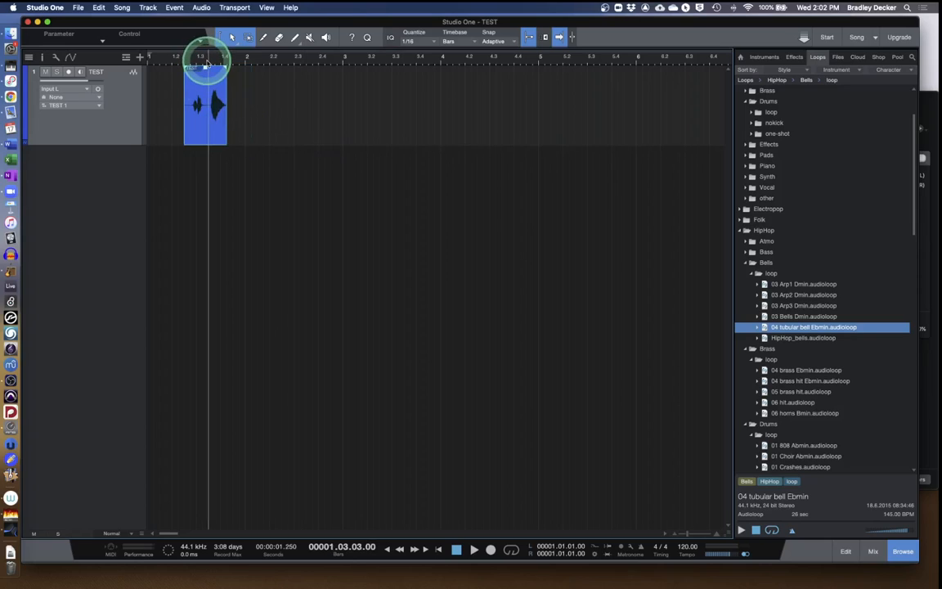
pyautogui.click(98, 8)
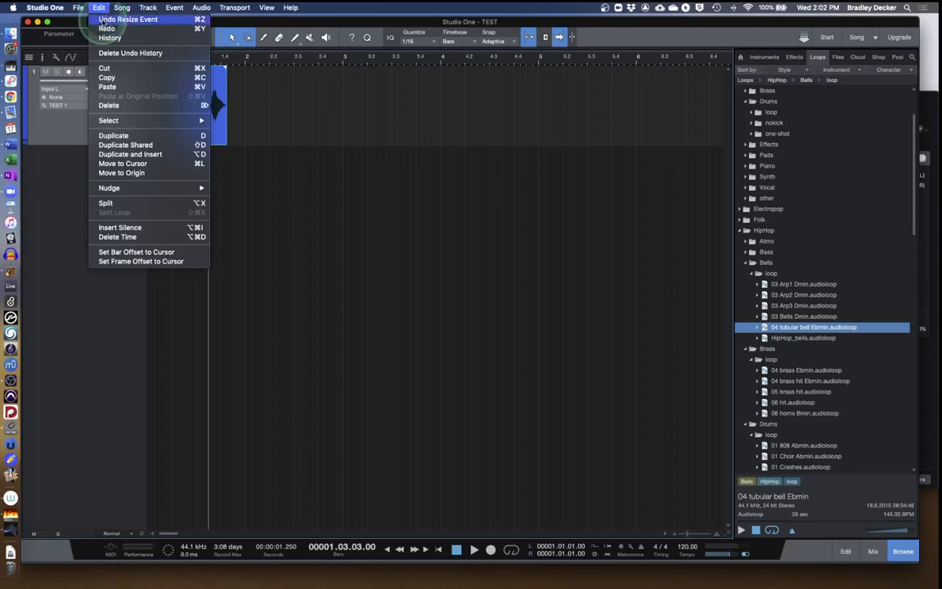
pyautogui.click(128, 204)
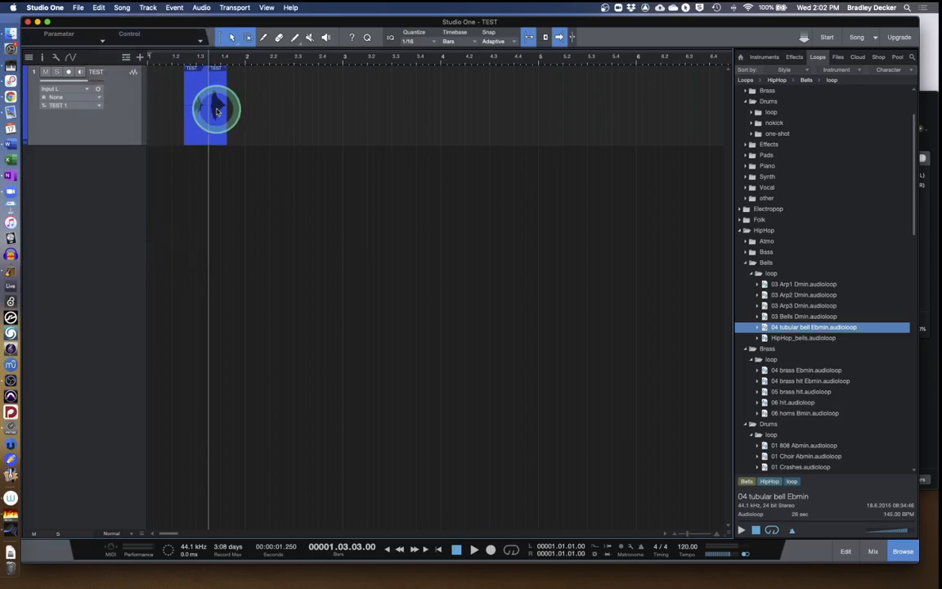
pyautogui.moveTo(217, 112); pyautogui.dragTo(278, 115)
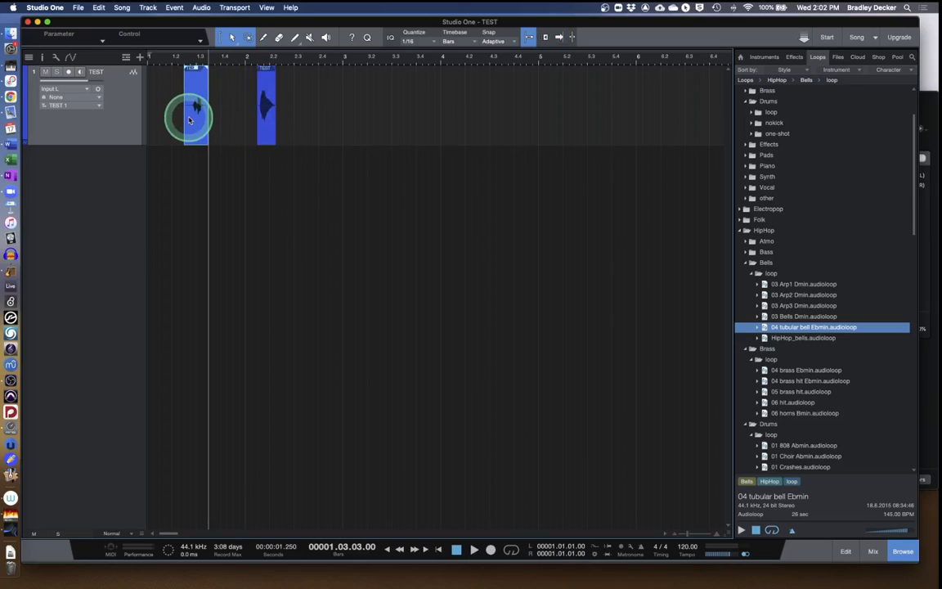
# Step: Select the moved piece on the TEST track and play it back
pyautogui.click(266, 109)
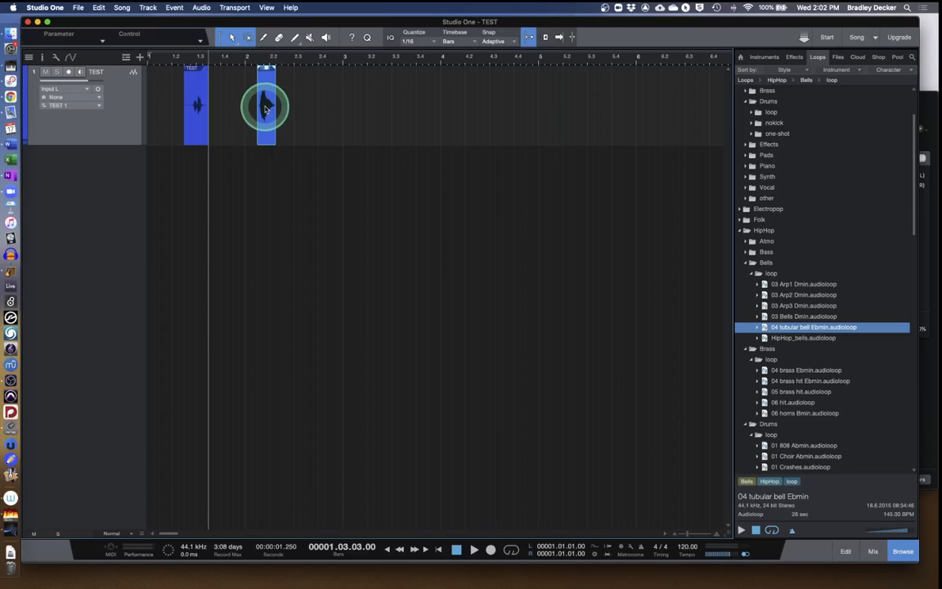
pyautogui.press('space')
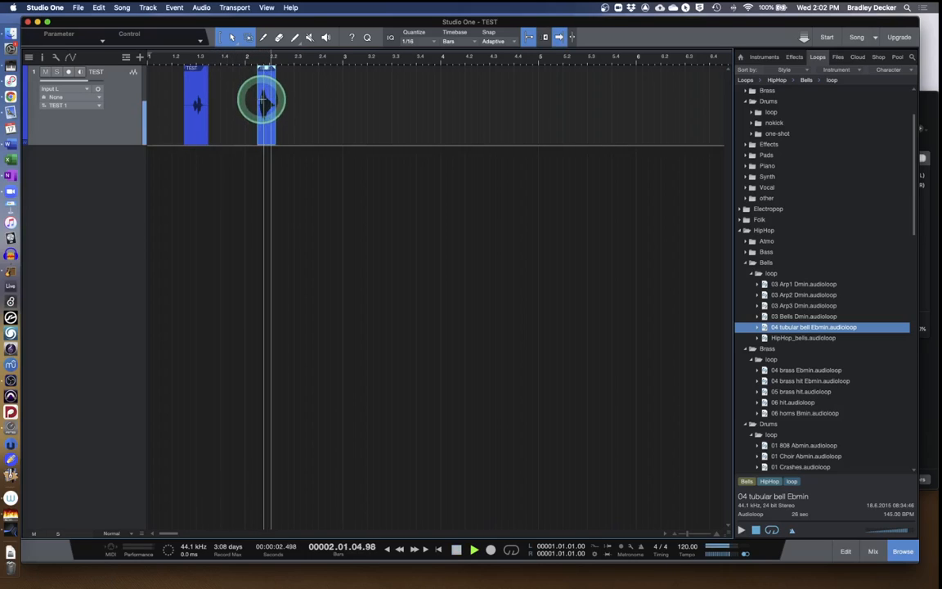
pyautogui.press('space')
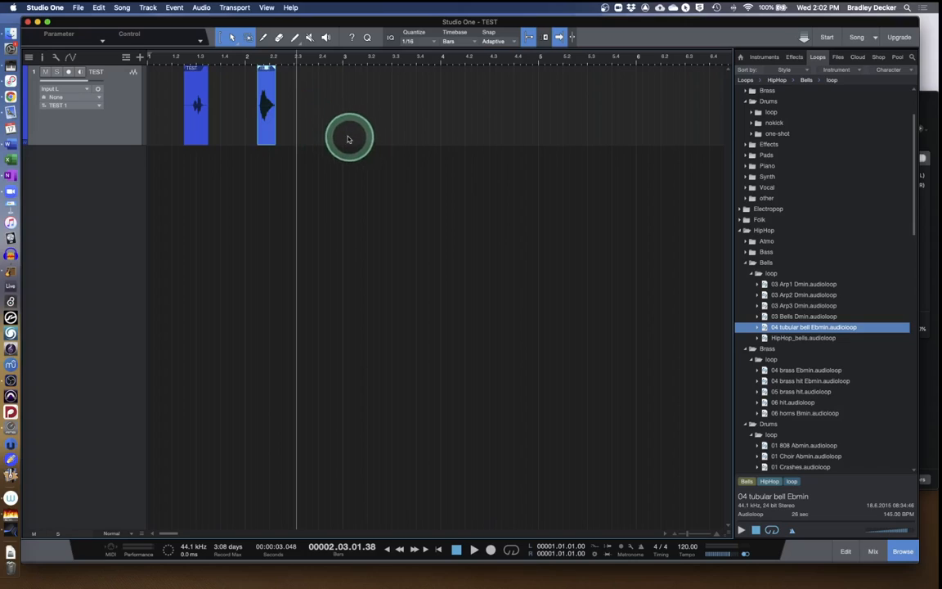
# Step: Duplicate the selected piece 14 times in a row along the TEST track
pyautogui.press('d')
pyautogui.press('d')
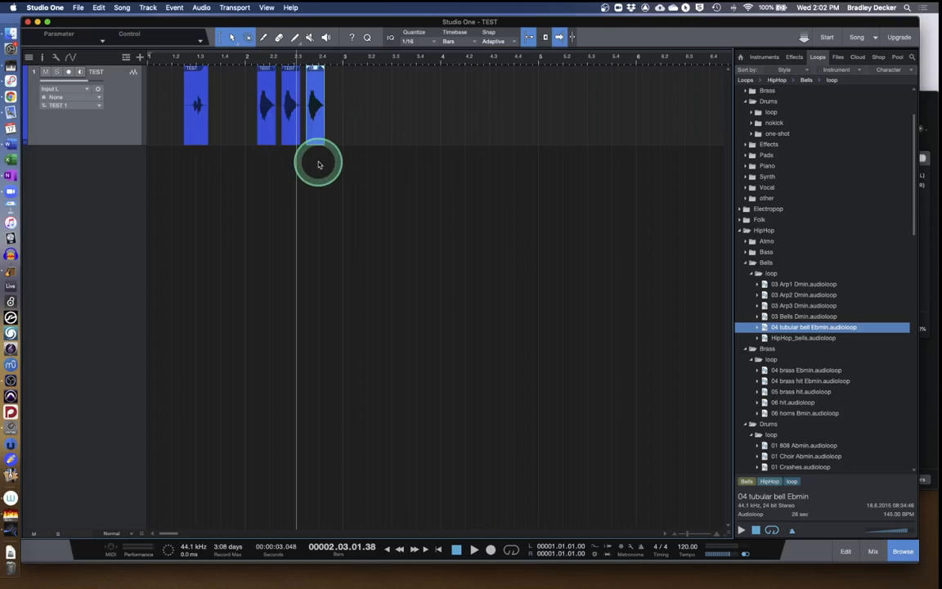
pyautogui.press('d')
pyautogui.press('d')
pyautogui.press('d')
pyautogui.press('d')
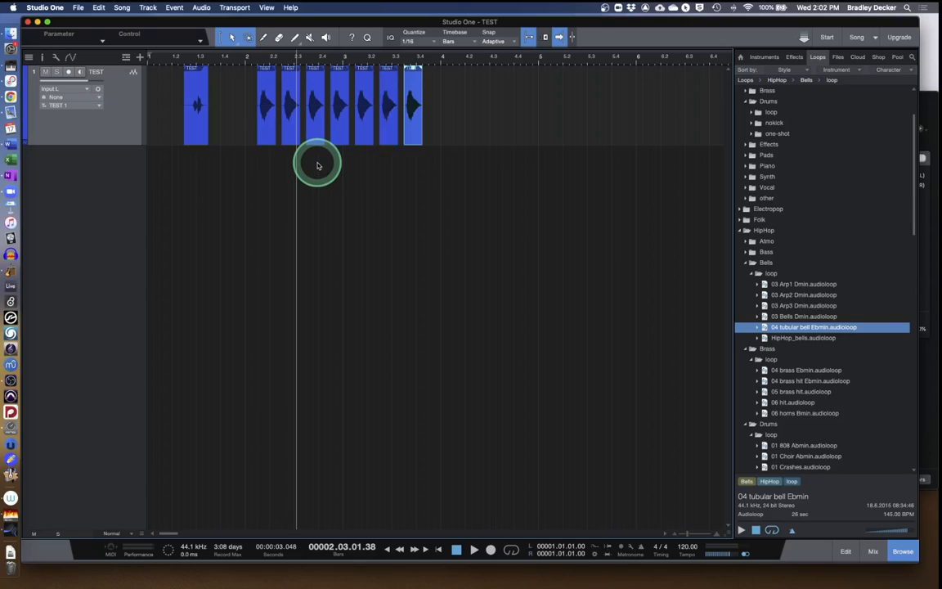
pyautogui.press('d')
pyautogui.press('d')
pyautogui.press('d')
pyautogui.press('d')
pyautogui.press('d')
pyautogui.press('d')
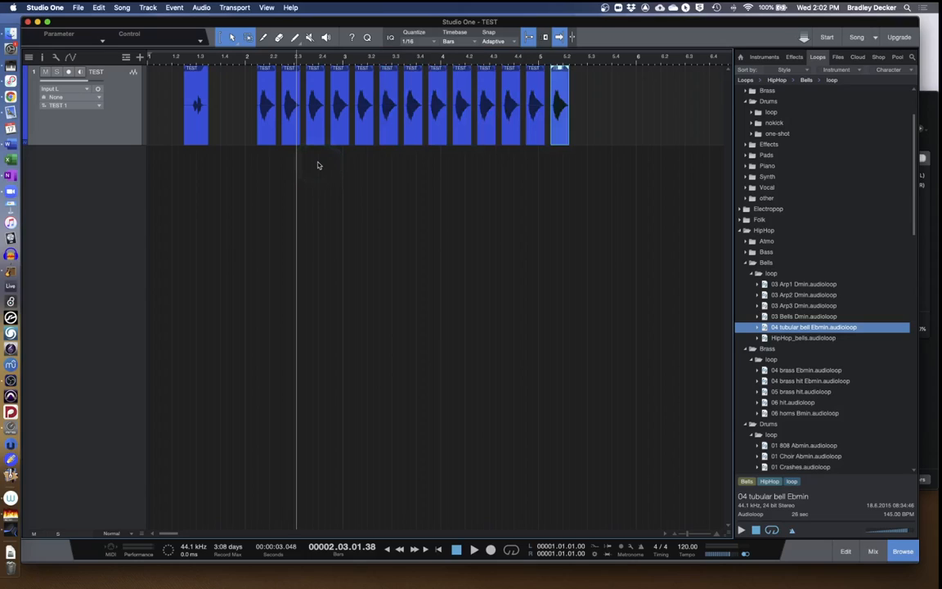
pyautogui.press('d')
pyautogui.press('d')
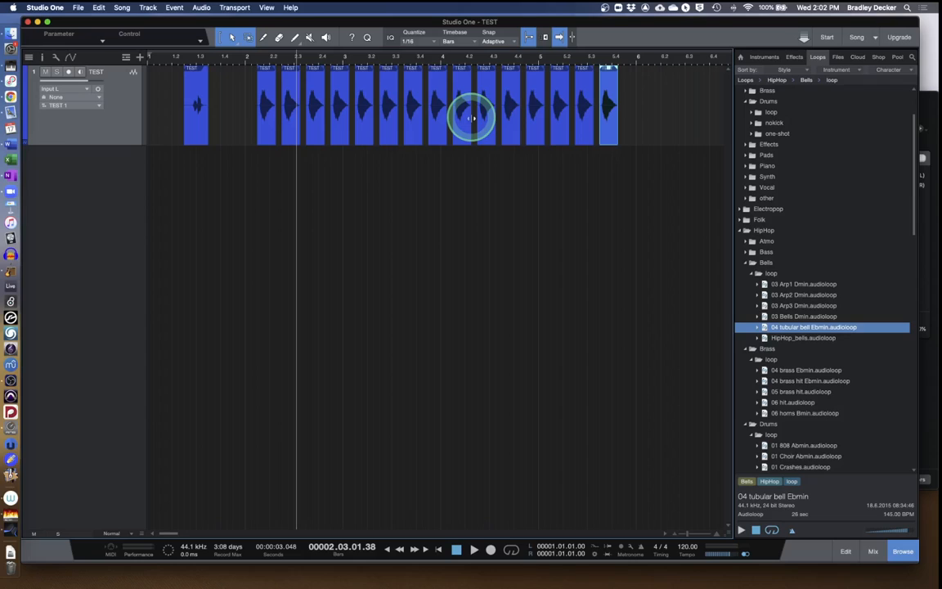
# Step: Play the repeated pieces with the metronome on and set the song tempo to 99 BPM
pyautogui.click(529, 40)
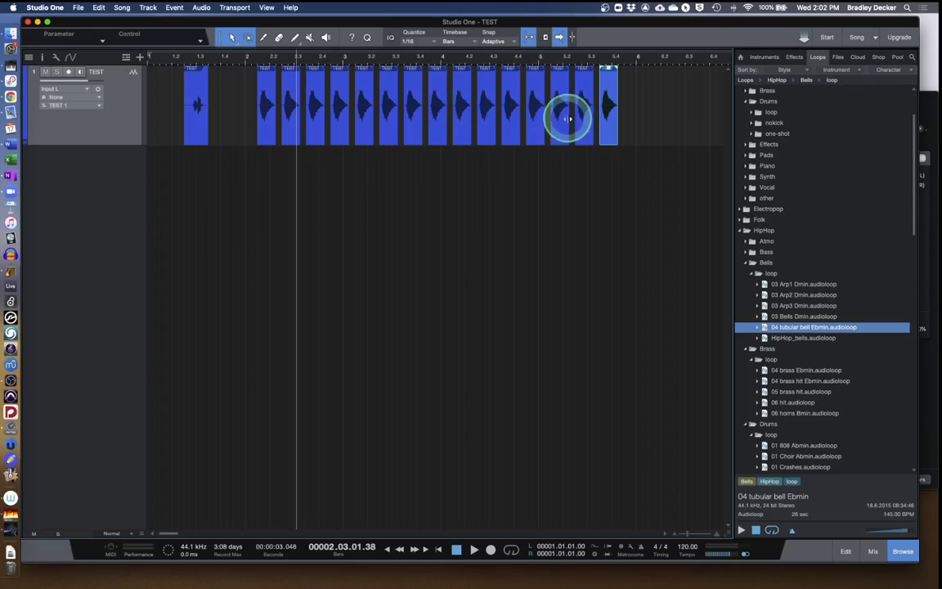
pyautogui.press('space')
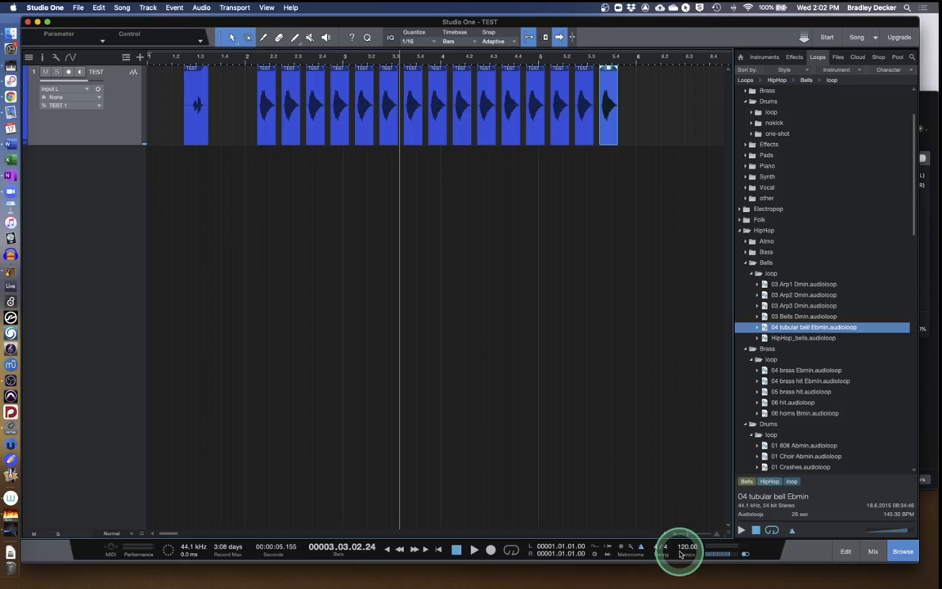
pyautogui.moveTo(687, 547); pyautogui.dragTo(690, 563)
pyautogui.press('space')
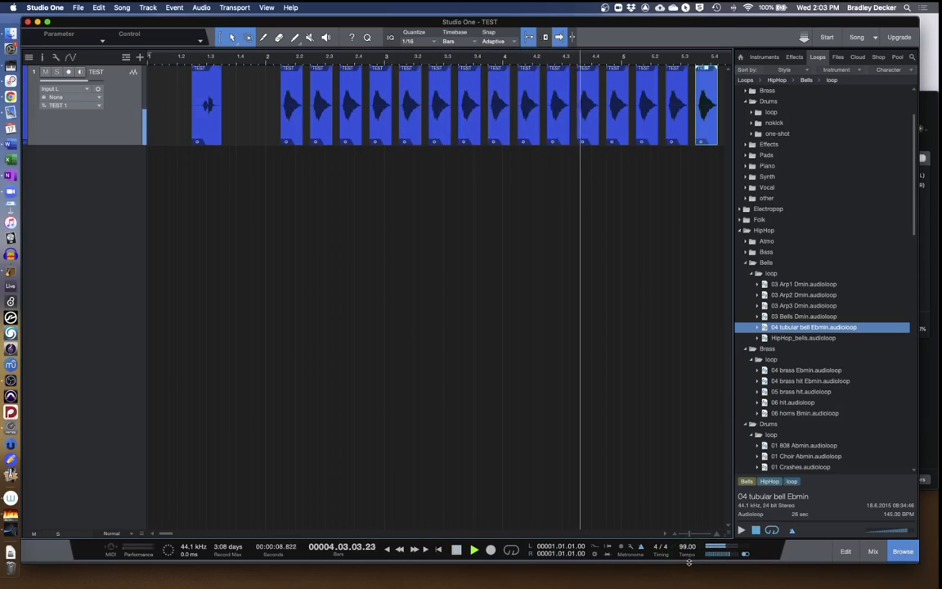
pyautogui.press('space')
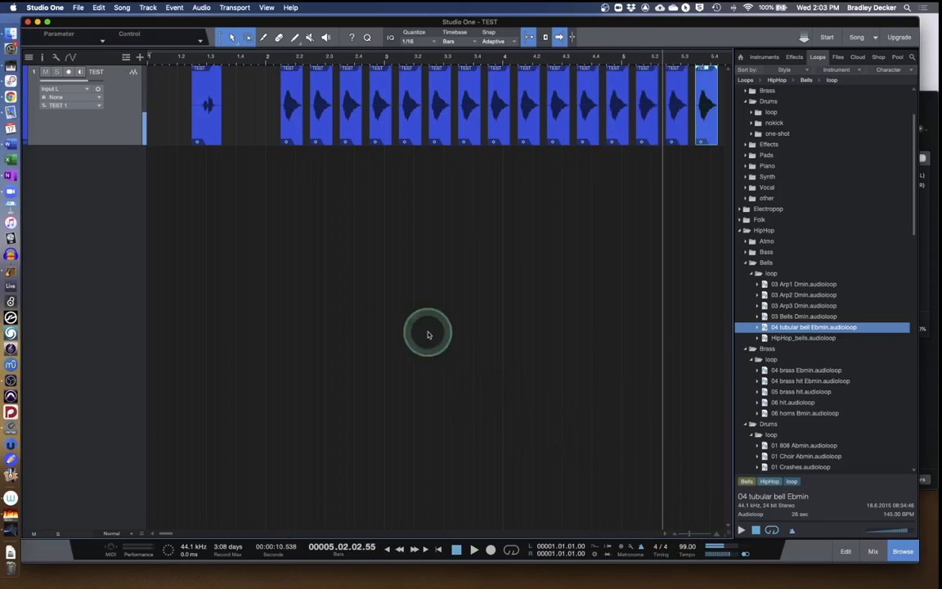
# Step: Delete the leftover first piece and move all the duplicated pieces together to start at bar 1
pyautogui.moveTo(229, 121); pyautogui.dragTo(190, 108)
pyautogui.press('Delete')
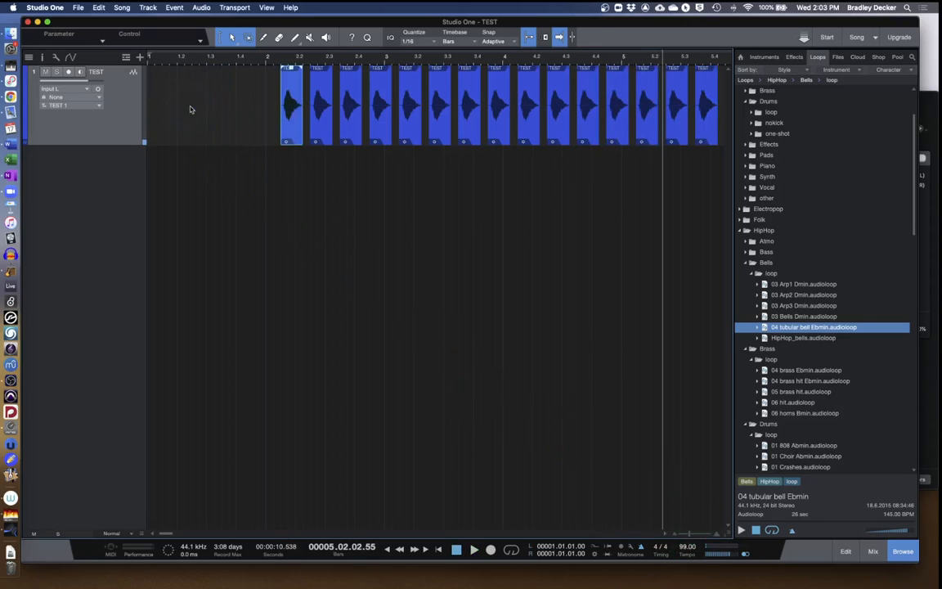
pyautogui.press('super+a')
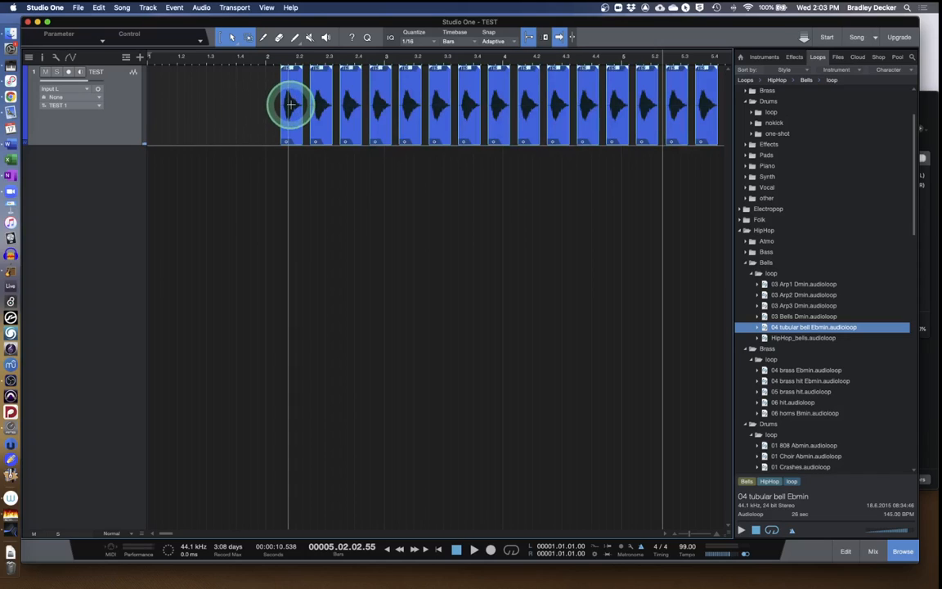
pyautogui.moveTo(292, 126); pyautogui.dragTo(160, 127)
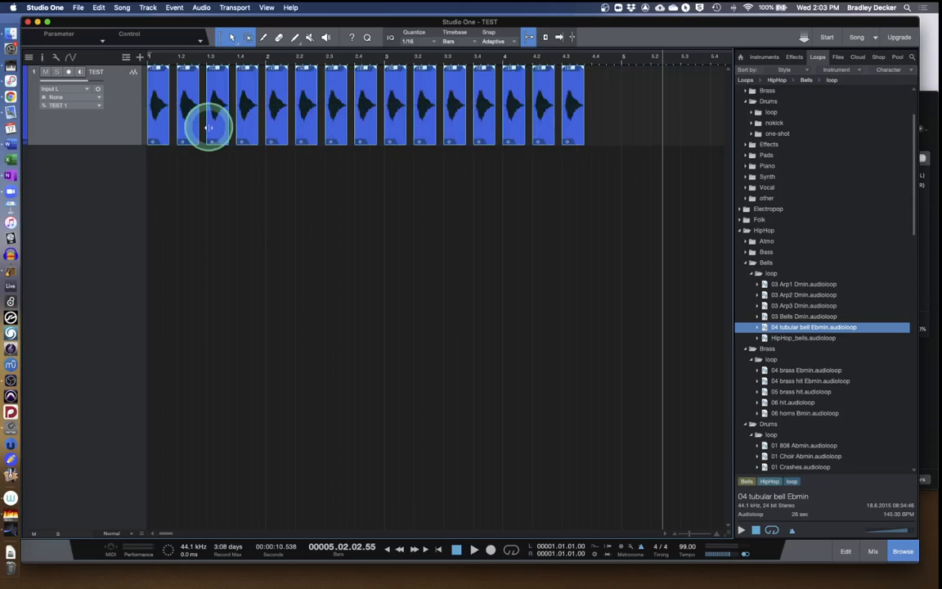
# Step: Play the sequence of pieces from the start of the song
pyautogui.click(438, 550)
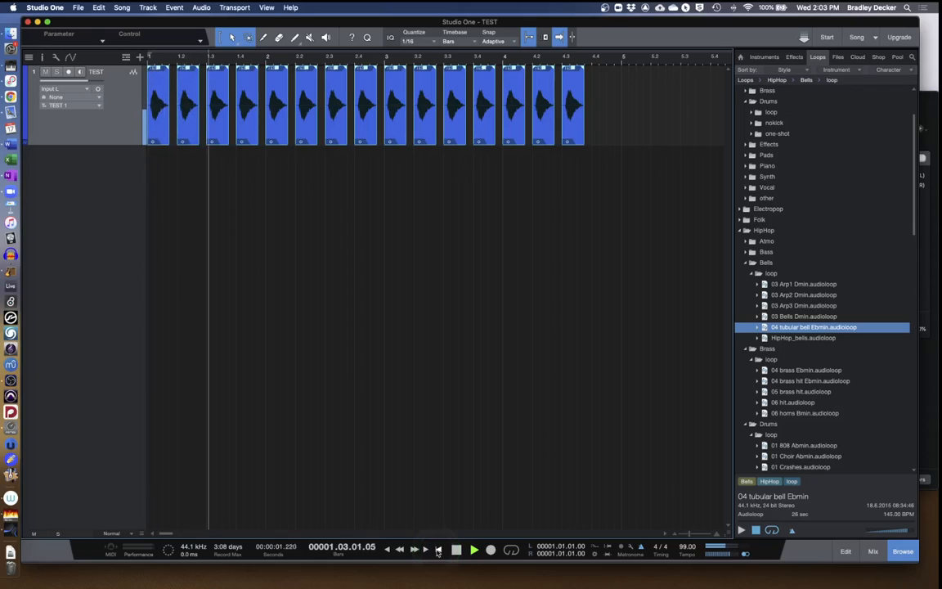
pyautogui.press('space')
pyautogui.click(147, 137)
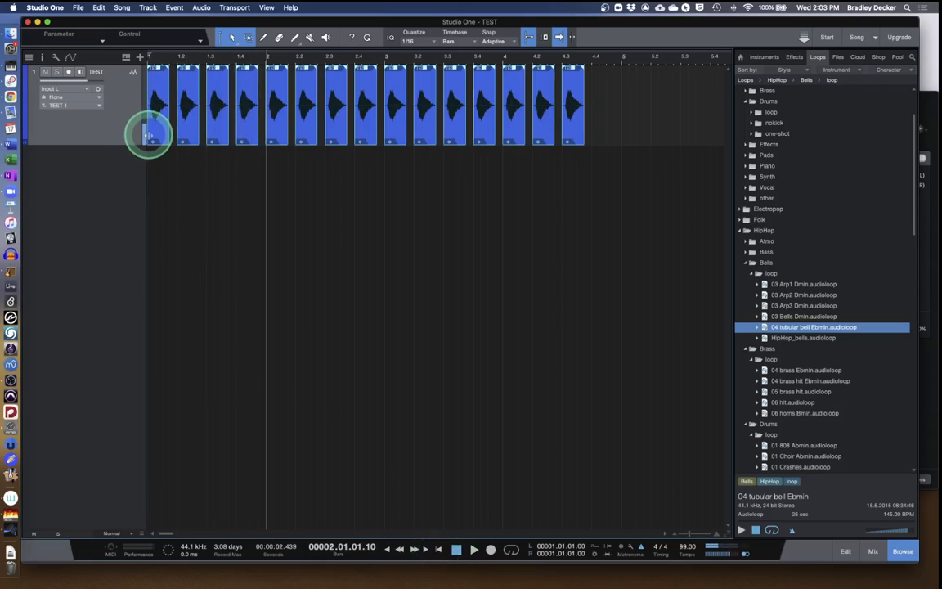
# Step: Trim the start of all the selected TEST pieces, give them a 50 ms fade-in and play the results
pyautogui.moveTo(152, 136)
pyautogui.mouseDown()
pyautogui.moveTo(157, 76)
pyautogui.moveTo(159, 126)
pyautogui.moveTo(149, 127)
pyautogui.mouseUp()
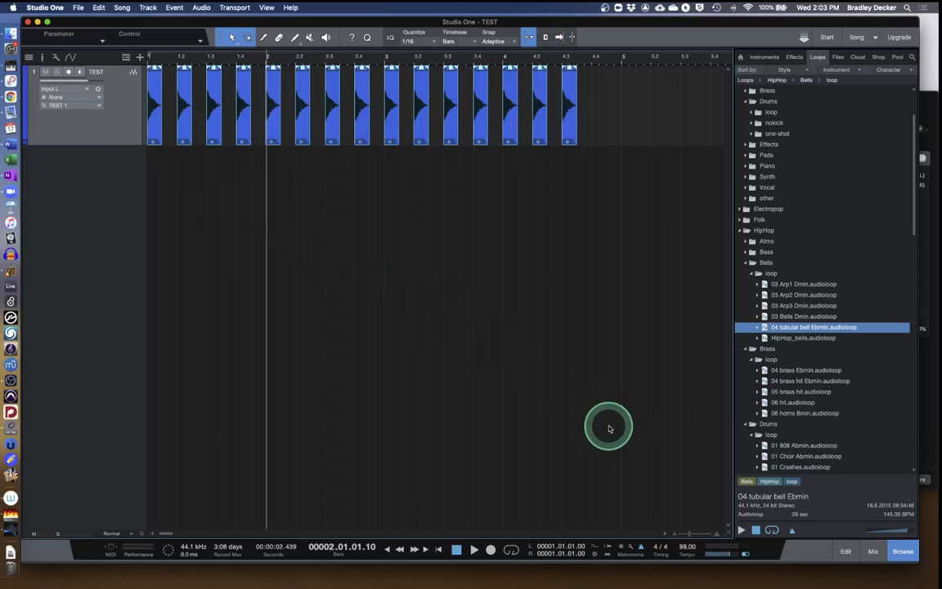
pyautogui.press('space')
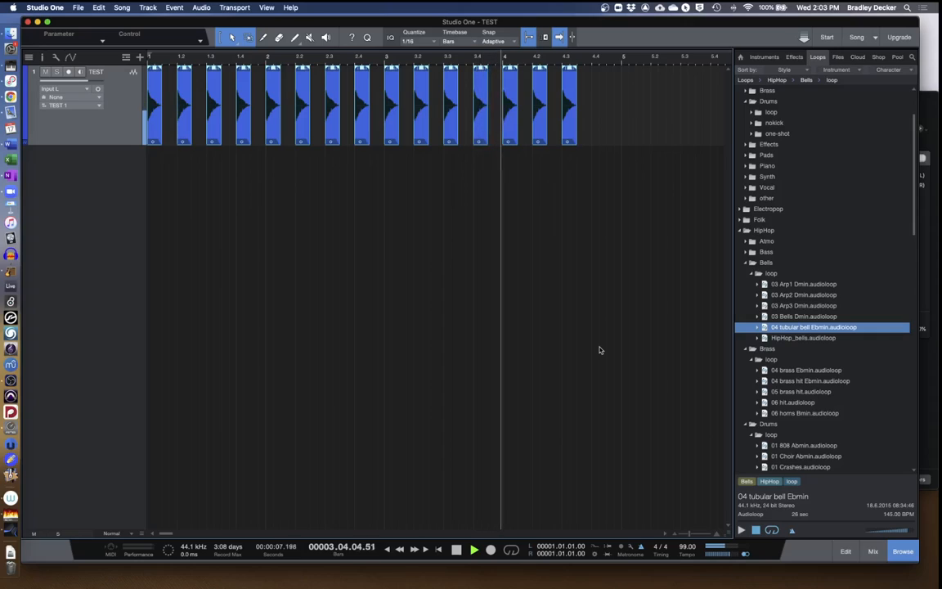
pyautogui.press('space')
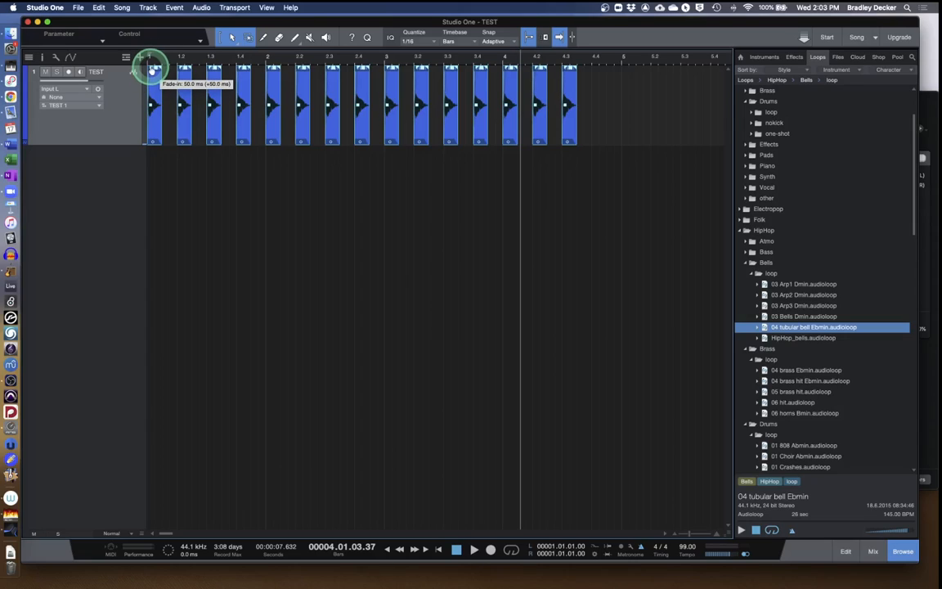
pyautogui.press('space')
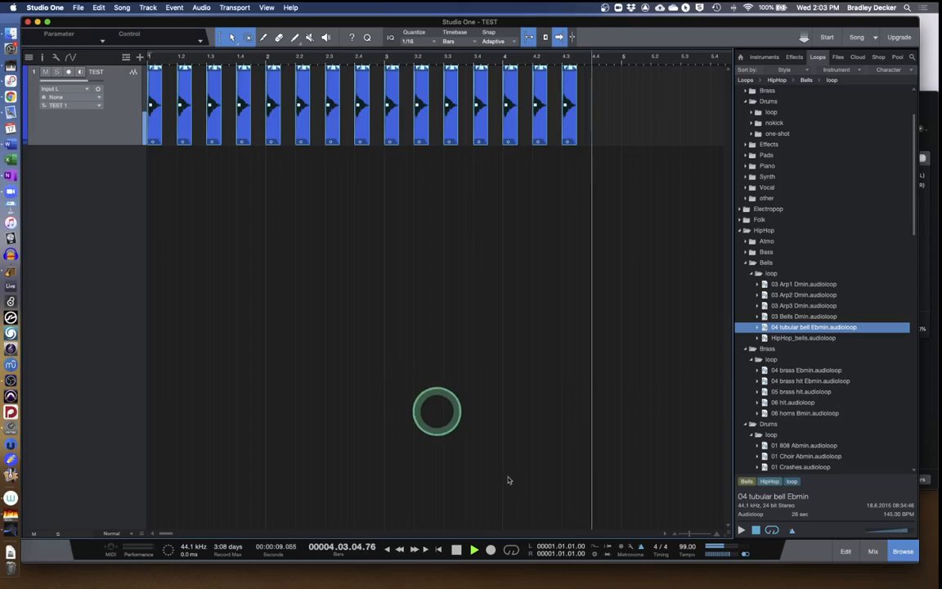
pyautogui.press('space')
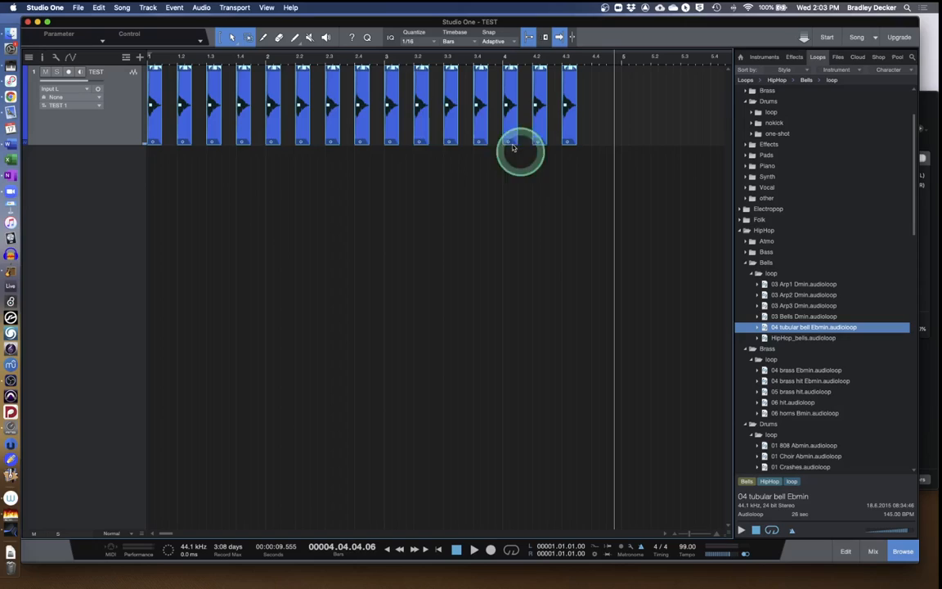
# Step: Set the loop range from bar 1 to bar 5, turn looping on and play the looped section
pyautogui.click(151, 57)
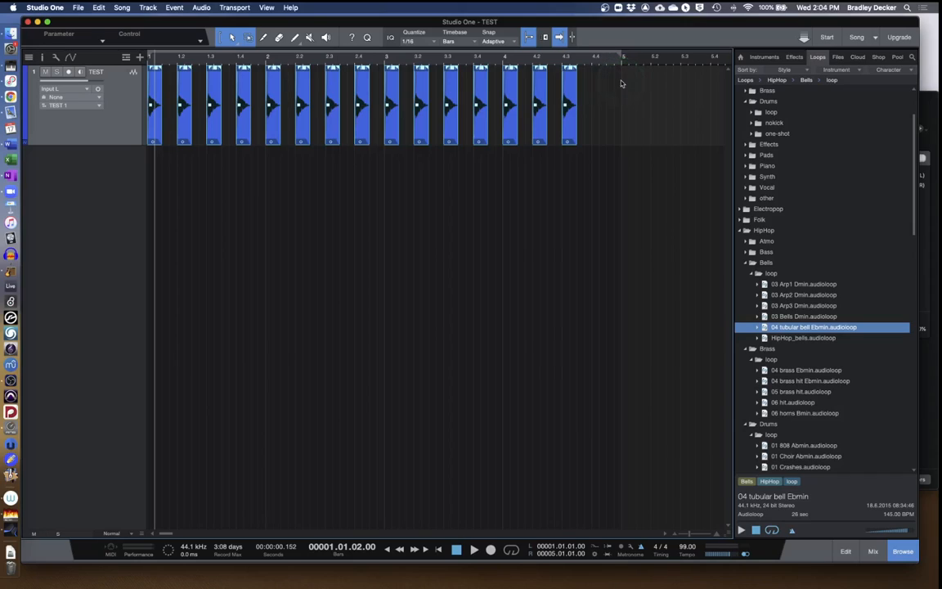
pyautogui.press('/')
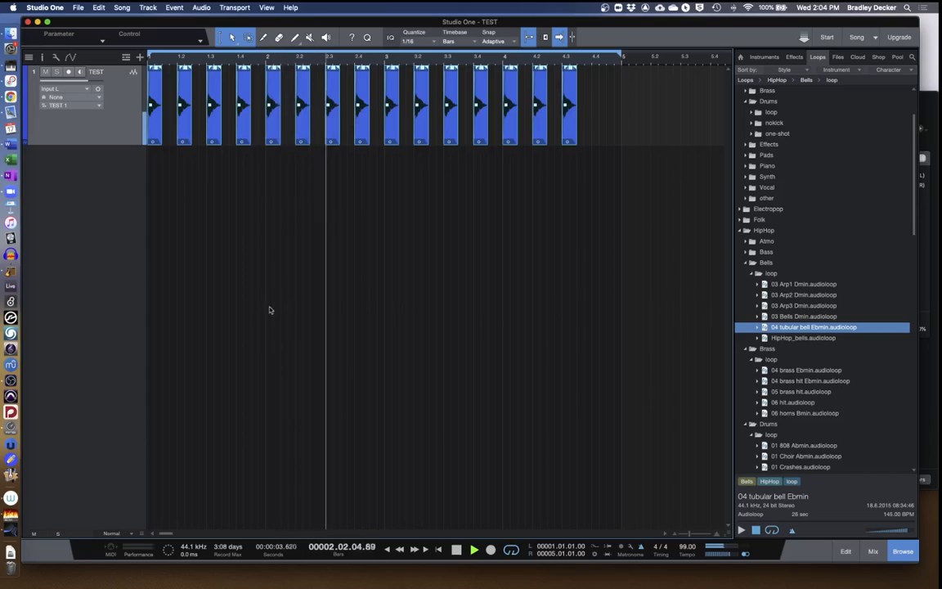
pyautogui.click(145, 259)
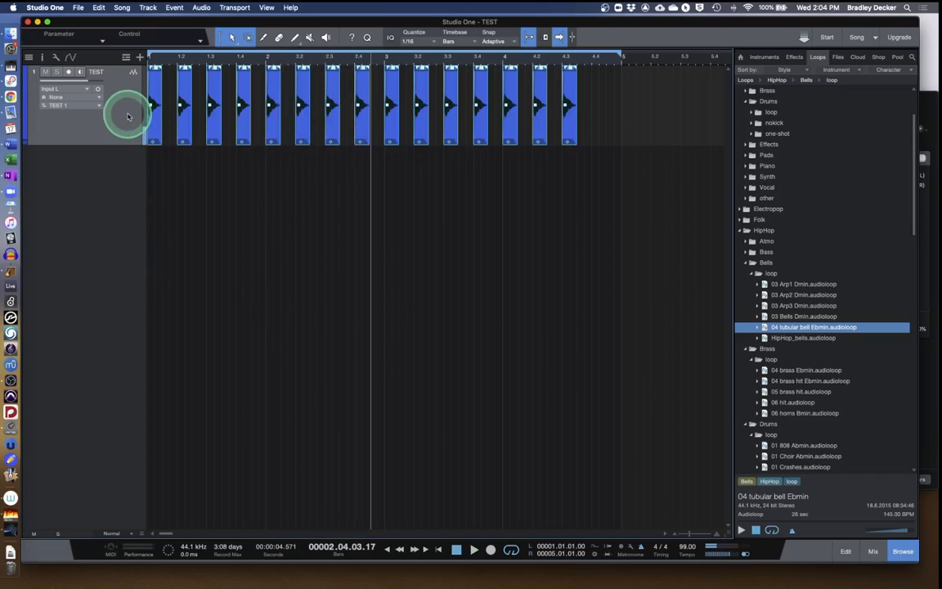
# Step: Show and close the mixing console, and display the inspector for the TEST track
pyautogui.press('F3')
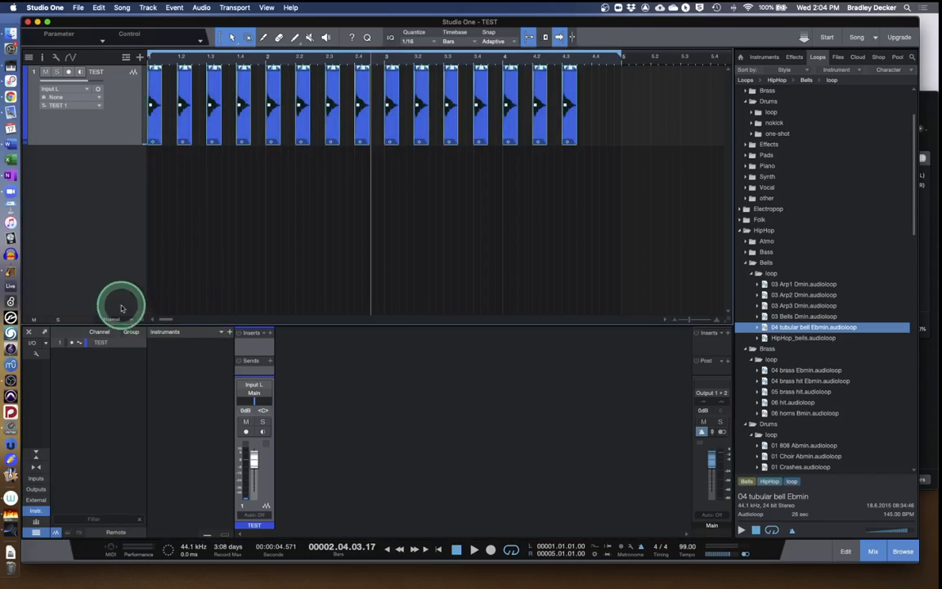
pyautogui.click(28, 334)
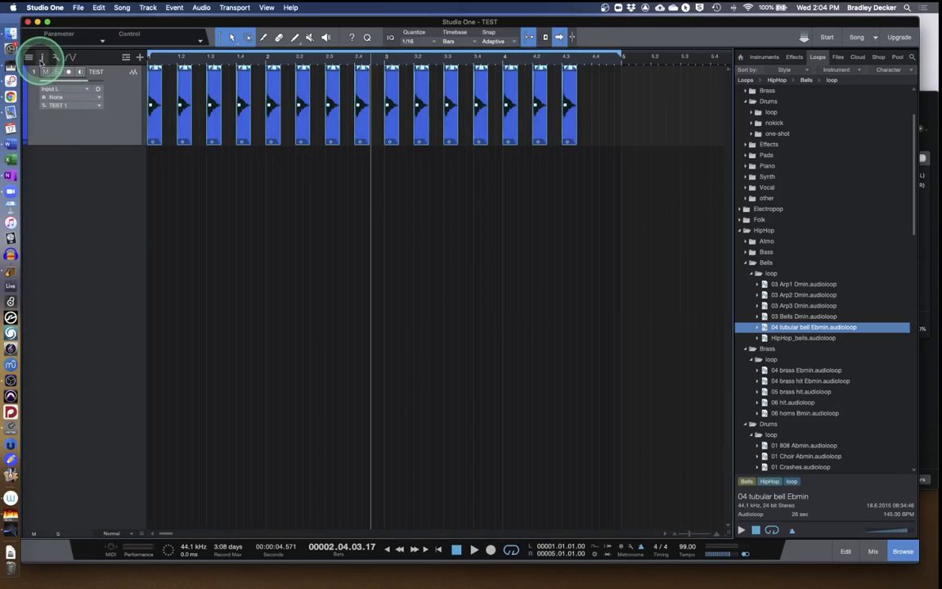
pyautogui.click(41, 59)
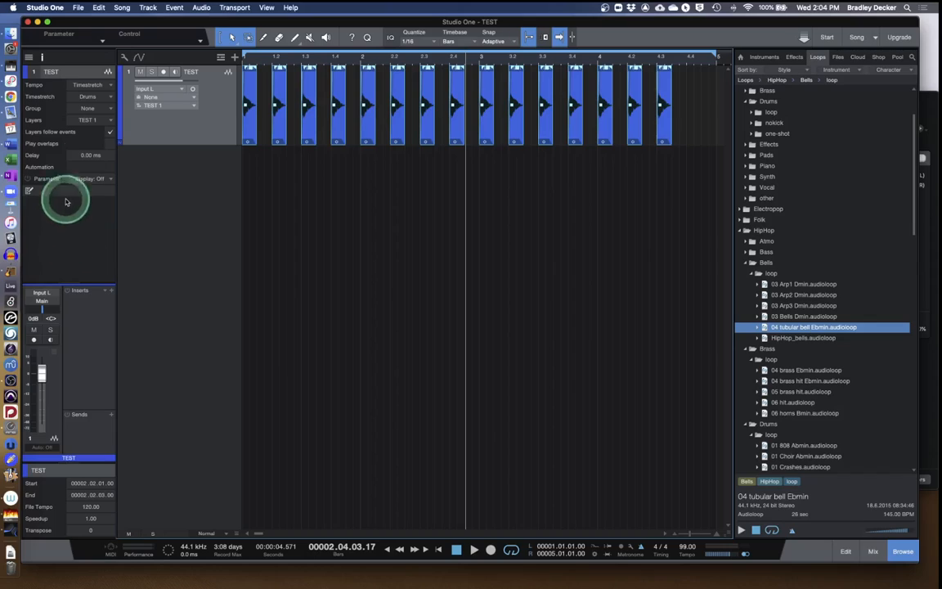
# Step: Add the PreSonus Beat Delay as an insert effect on the TEST track
pyautogui.click(106, 292)
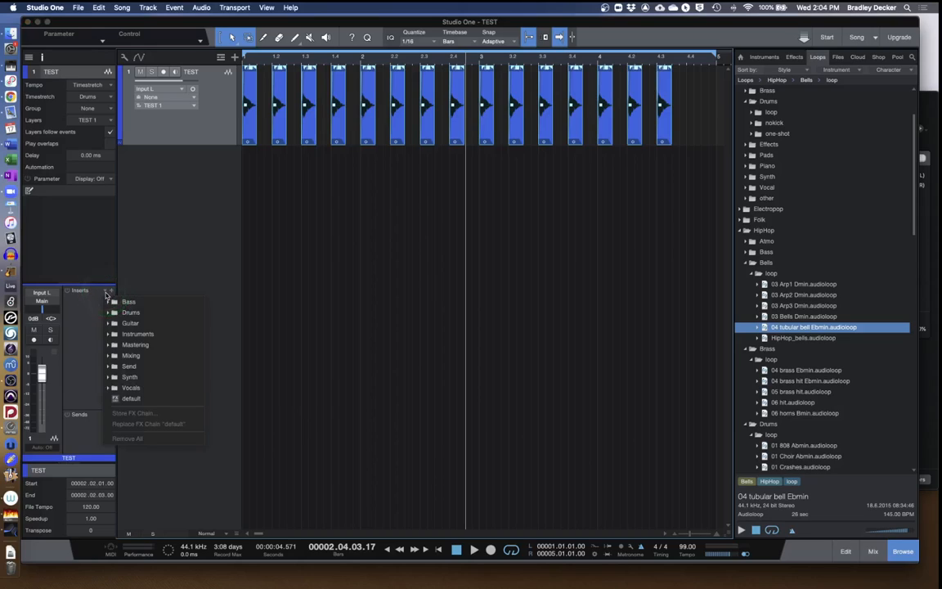
pyautogui.click(112, 292)
pyautogui.click(112, 292)
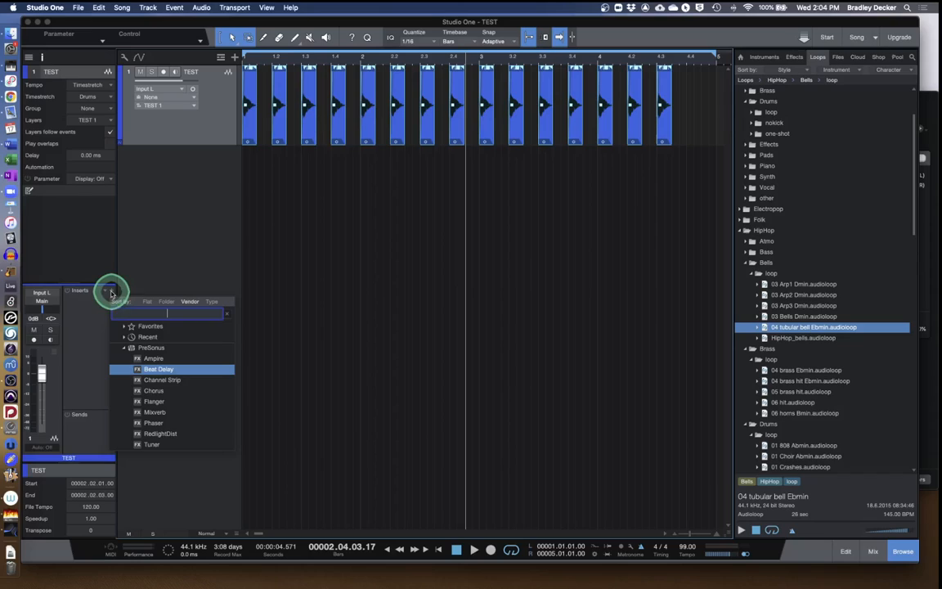
pyautogui.click(146, 349)
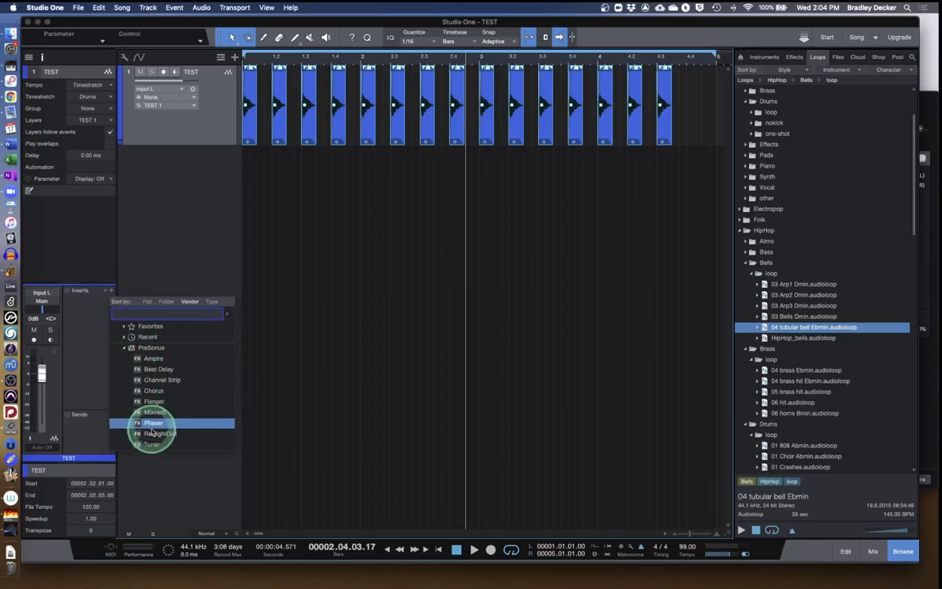
pyautogui.doubleClick(155, 373)
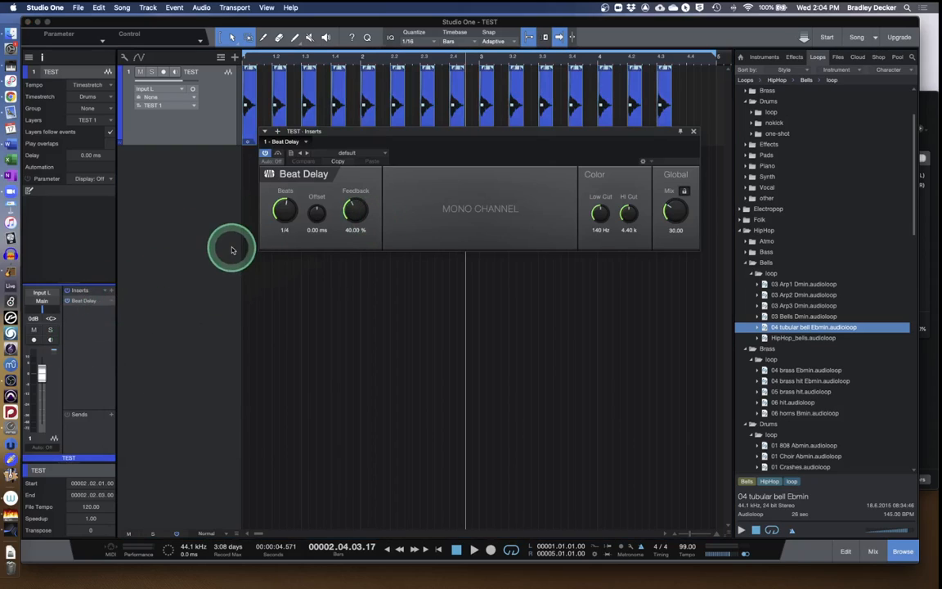
# Step: During playback, set Beat Delay to 1/16 D beats, 44.50% feedback, 157 Hz low cut, 1.87 kHz high cut and 58.50 mix, and close it
pyautogui.press('space')
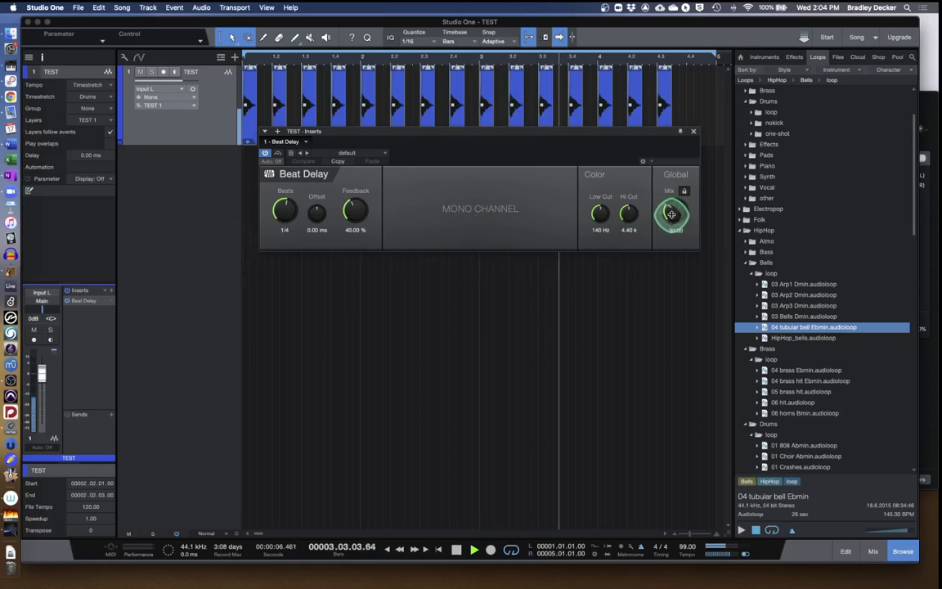
pyautogui.moveTo(670, 215); pyautogui.dragTo(673, 202)
pyautogui.moveTo(361, 215); pyautogui.dragTo(358, 188)
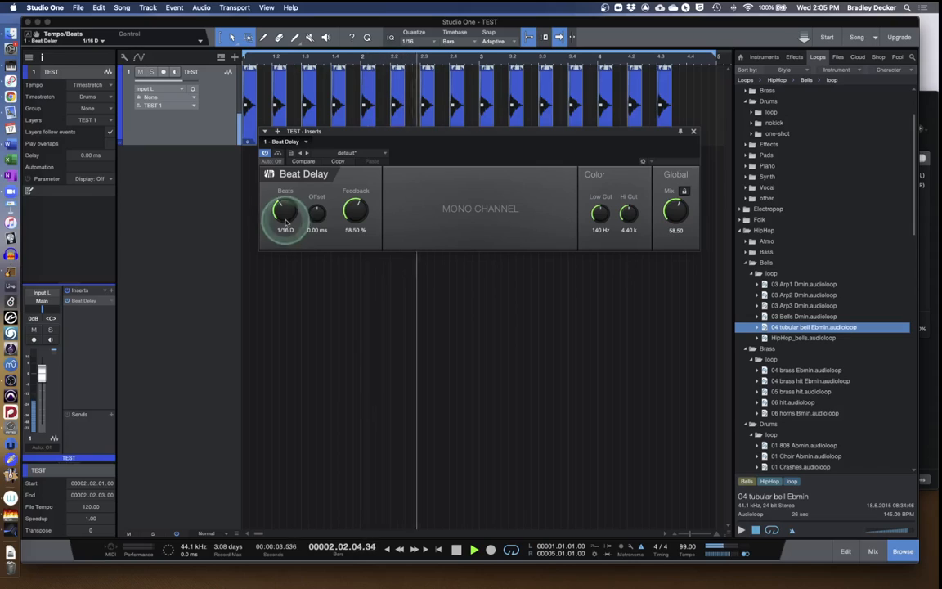
pyautogui.moveTo(346, 207); pyautogui.dragTo(348, 218)
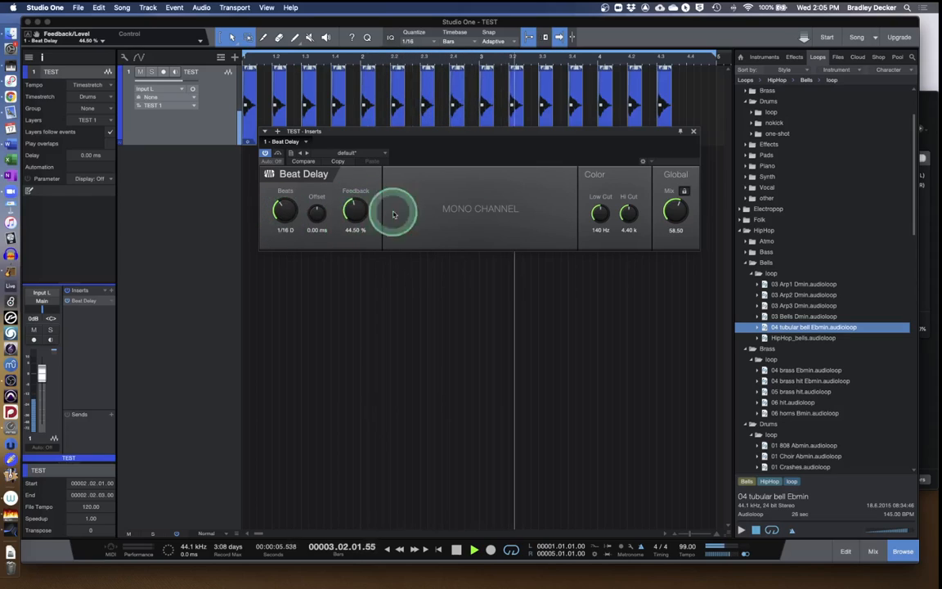
pyautogui.moveTo(624, 211); pyautogui.dragTo(601, 229)
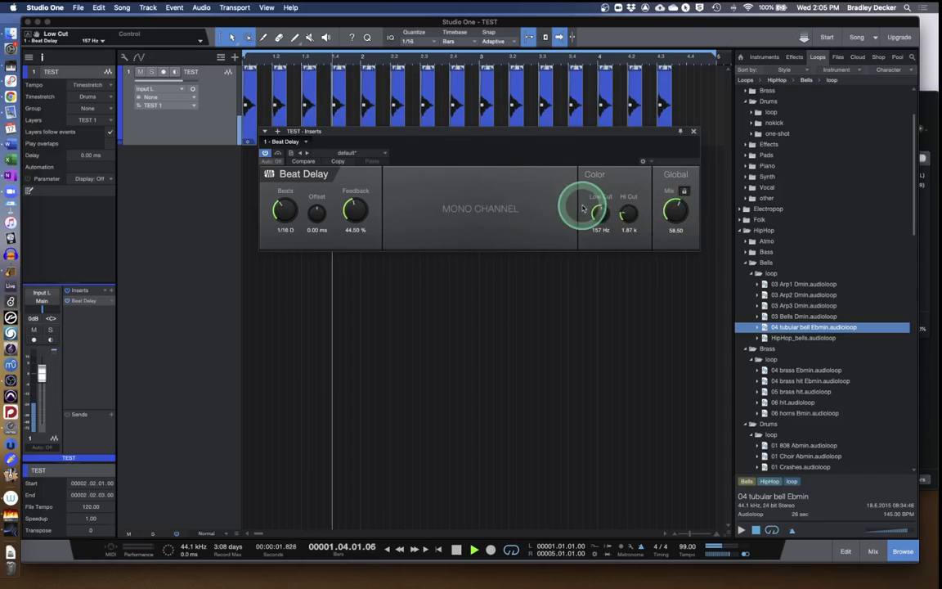
pyautogui.moveTo(349, 135); pyautogui.dragTo(343, 142)
pyautogui.click(686, 138)
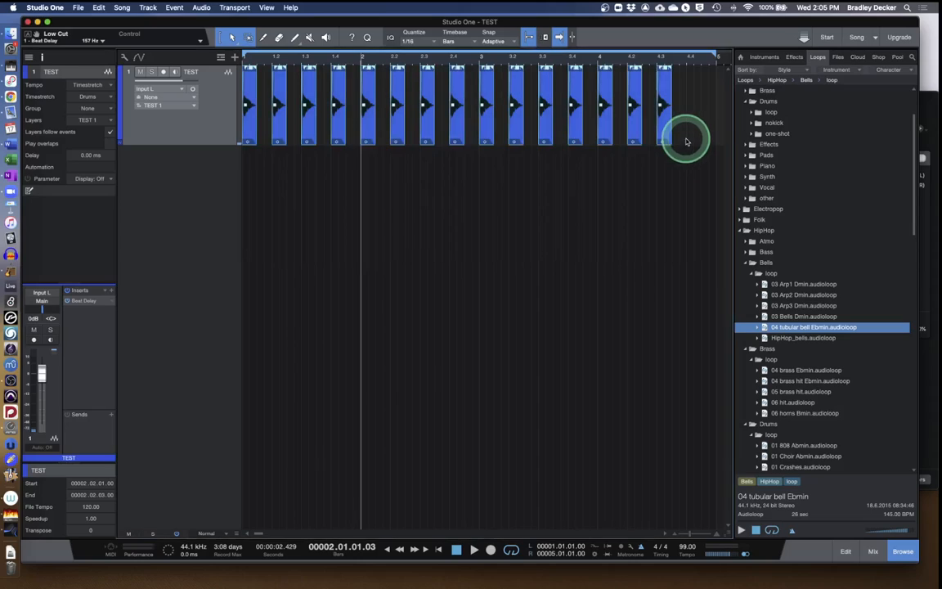
# Step: View the first piece in the audio editor, close the editor and reselect all the pieces on the TEST track
pyautogui.doubleClick(251, 127)
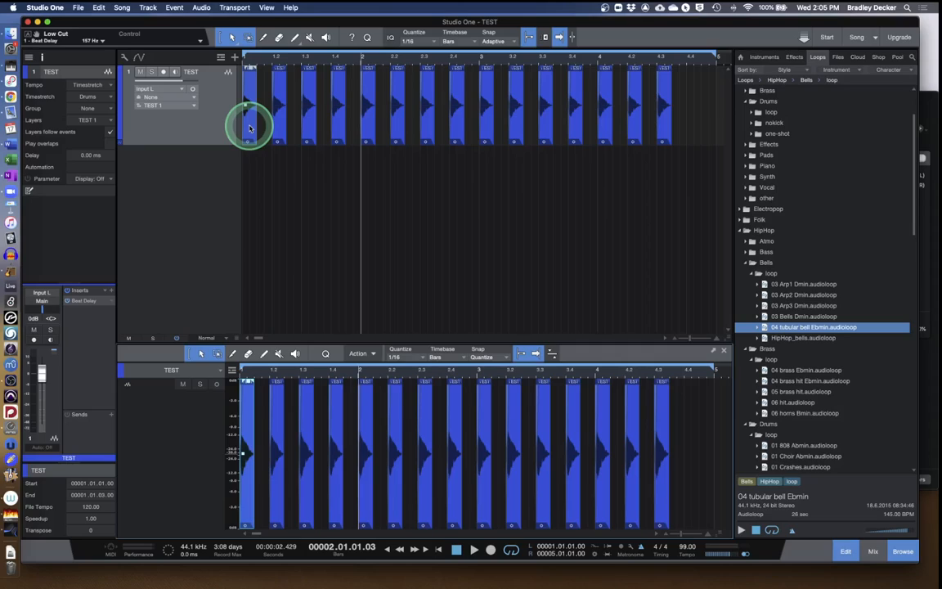
pyautogui.click(723, 350)
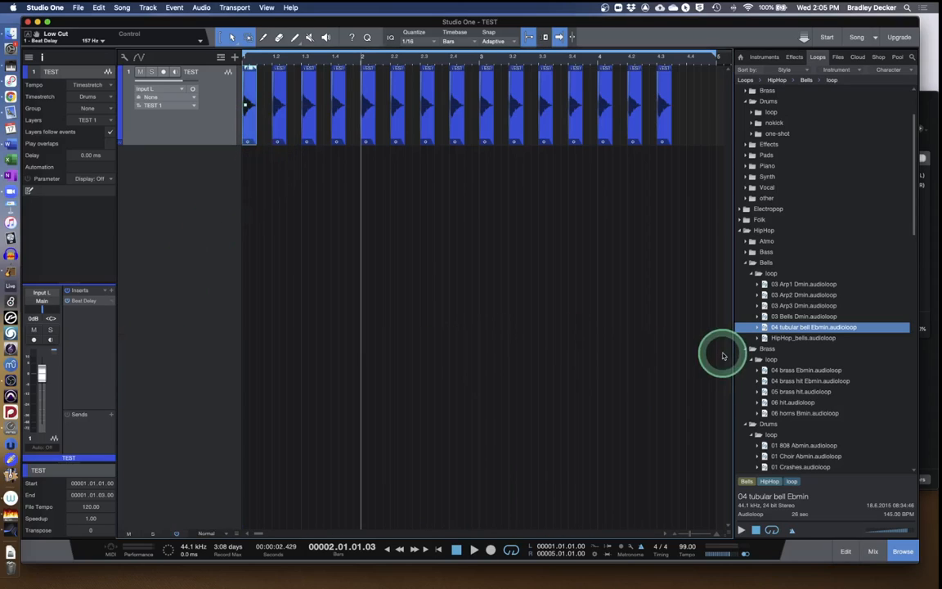
pyautogui.click(705, 120)
pyautogui.press('super+a')
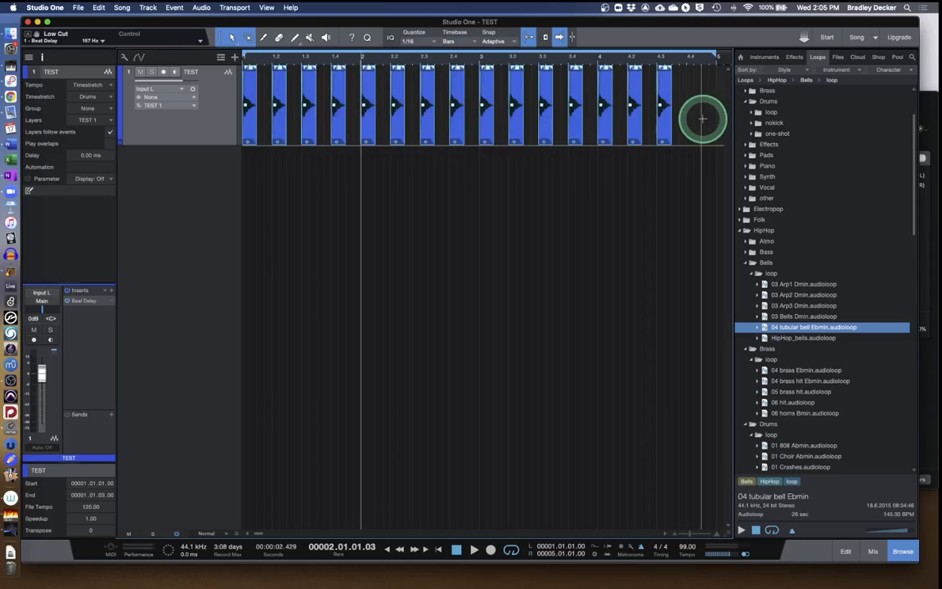
# Step: Open the selected pieces in the audio editor, reverse their audio and play the reversed sequence
pyautogui.doubleClick(664, 132)
pyautogui.click(370, 353)
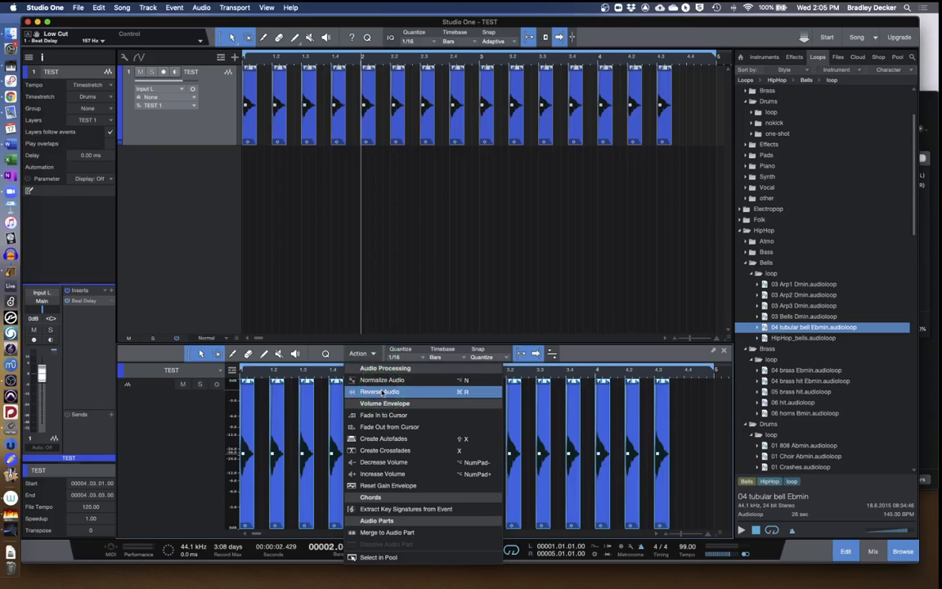
pyautogui.click(380, 392)
pyautogui.press('space')
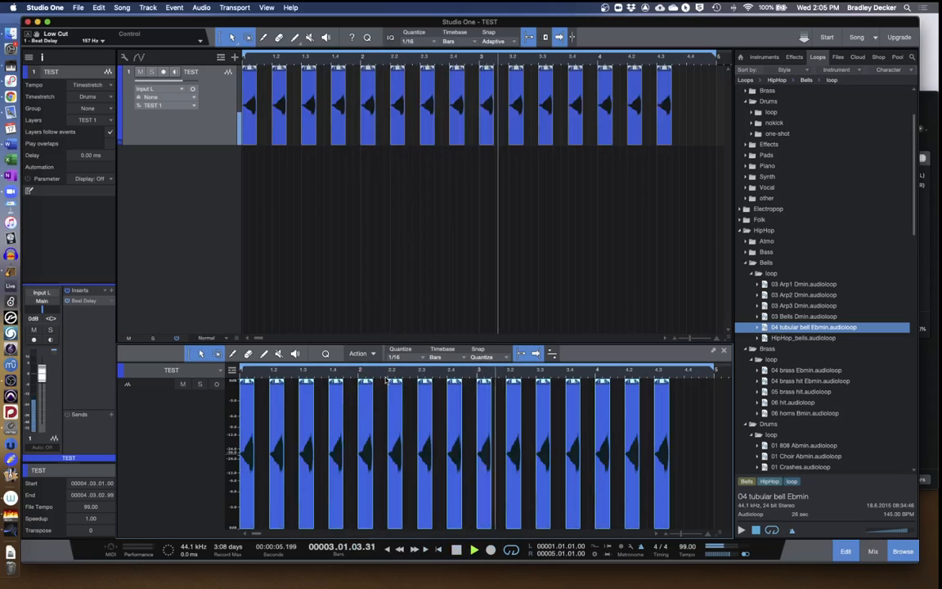
pyautogui.press('space')
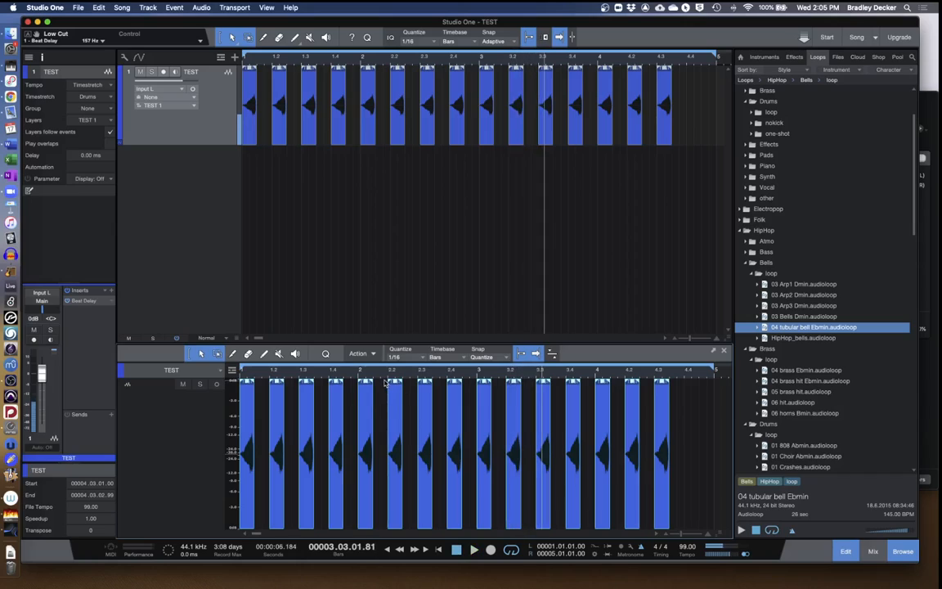
# Step: Undo the audio reversal of the pieces and redo it
pyautogui.press('super+z')
pyautogui.click(351, 261)
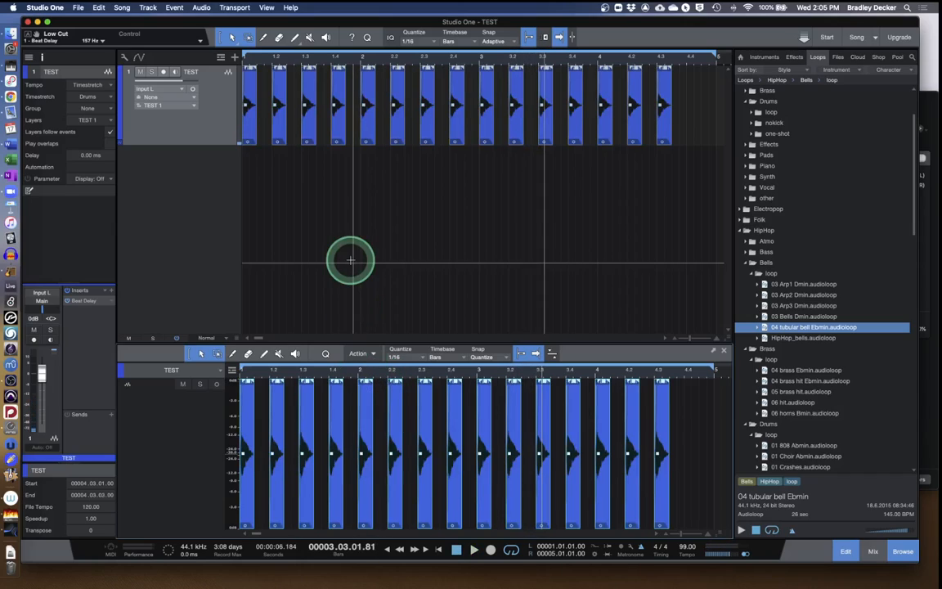
pyautogui.press('super+shift+z')
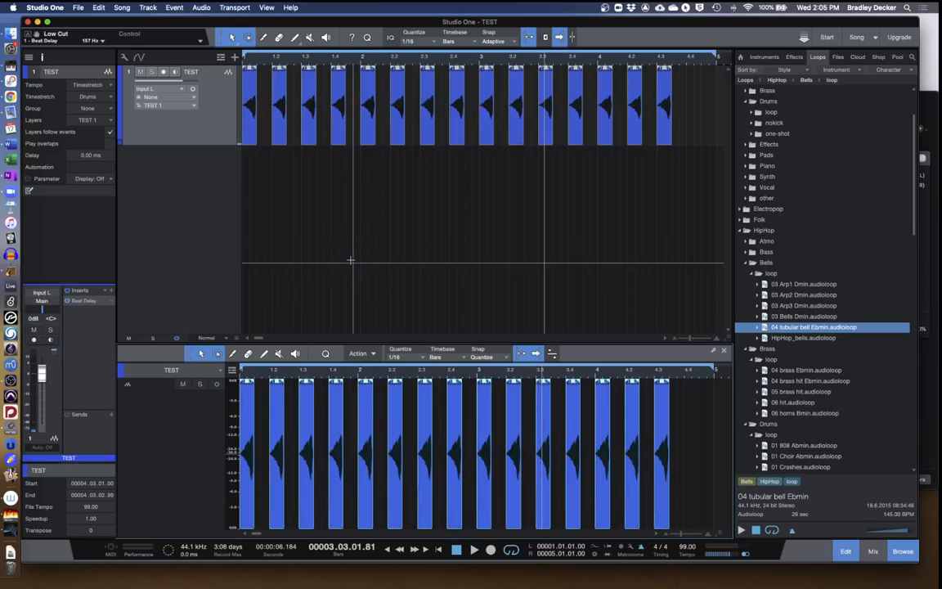
# Step: Review the editor's available audio processing and volume actions, and deselect all the pieces
pyautogui.click(368, 353)
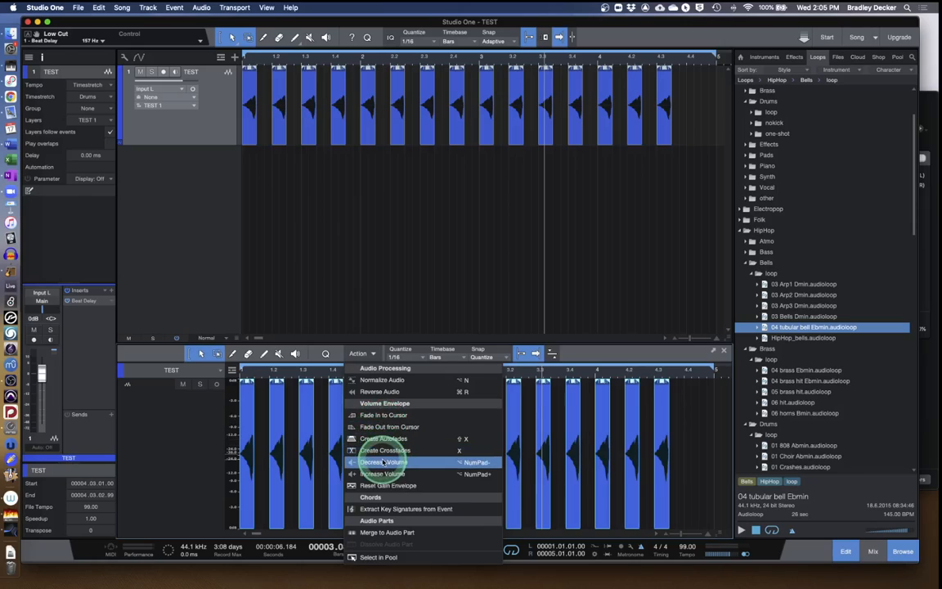
pyautogui.press('Escape')
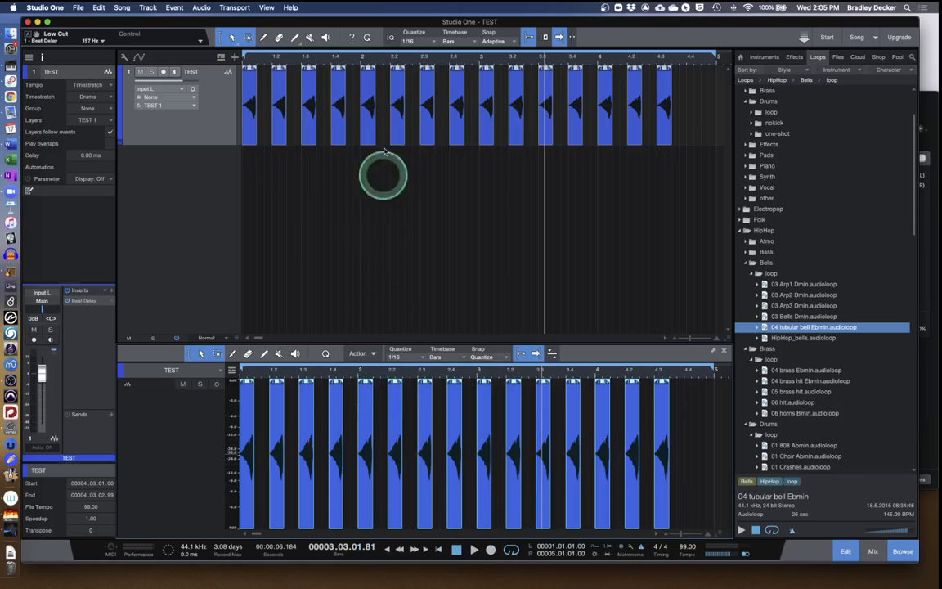
pyautogui.click(338, 72)
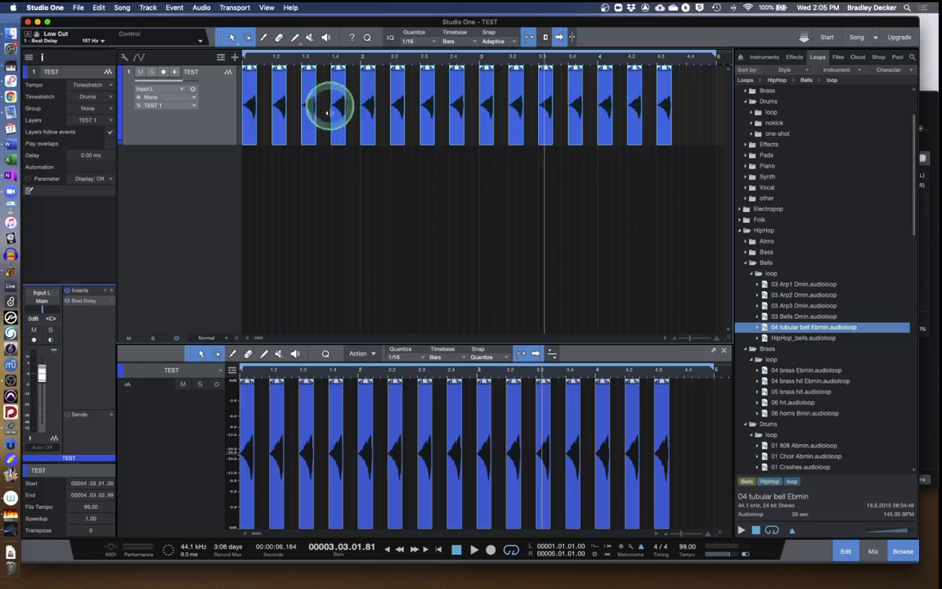
pyautogui.click(330, 165)
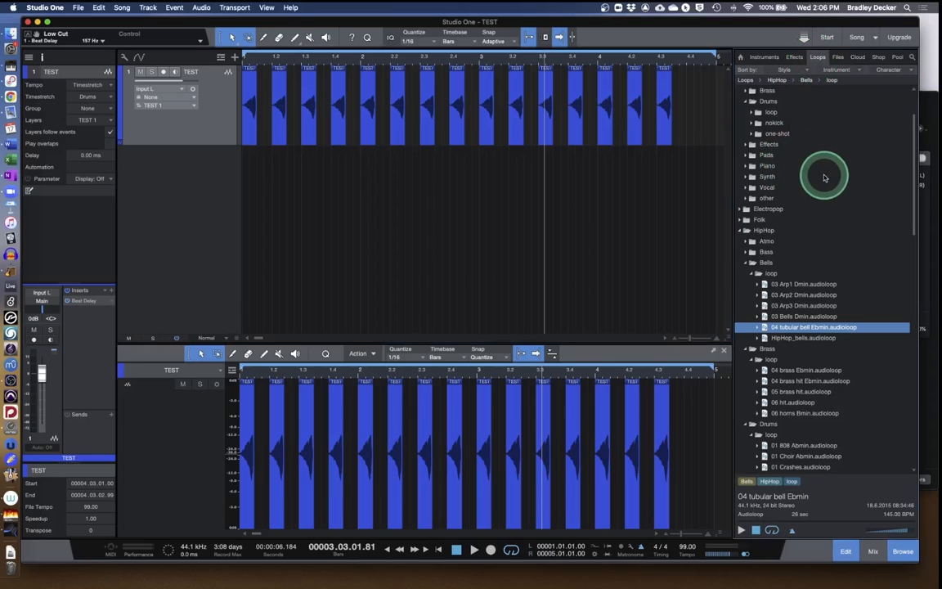
# Step: Collapse the Electronic loops folder, add the HipHop drum loop 01 808 Abmin on a new track at bar 1 and play it
pyautogui.scroll(2, 824, 177)
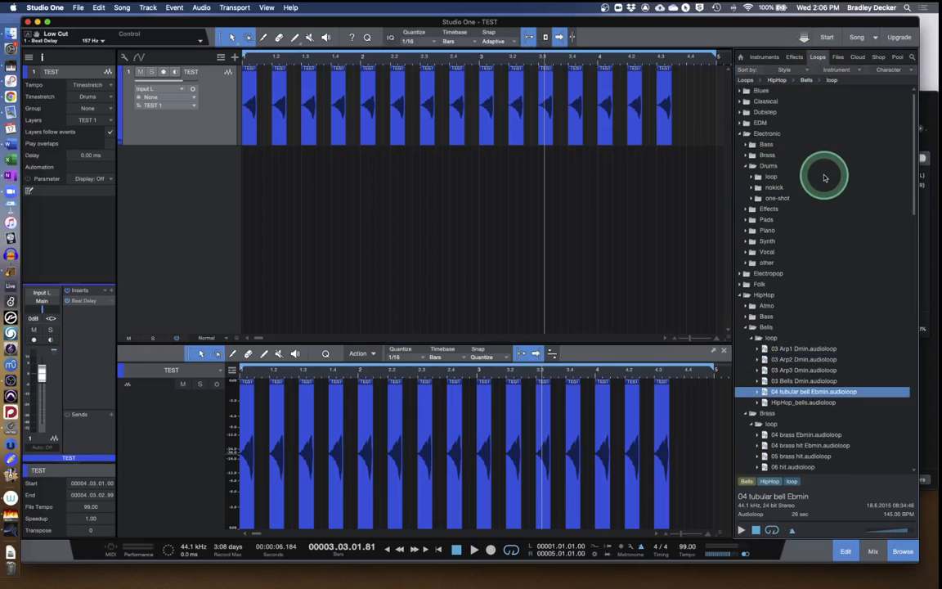
pyautogui.click(741, 135)
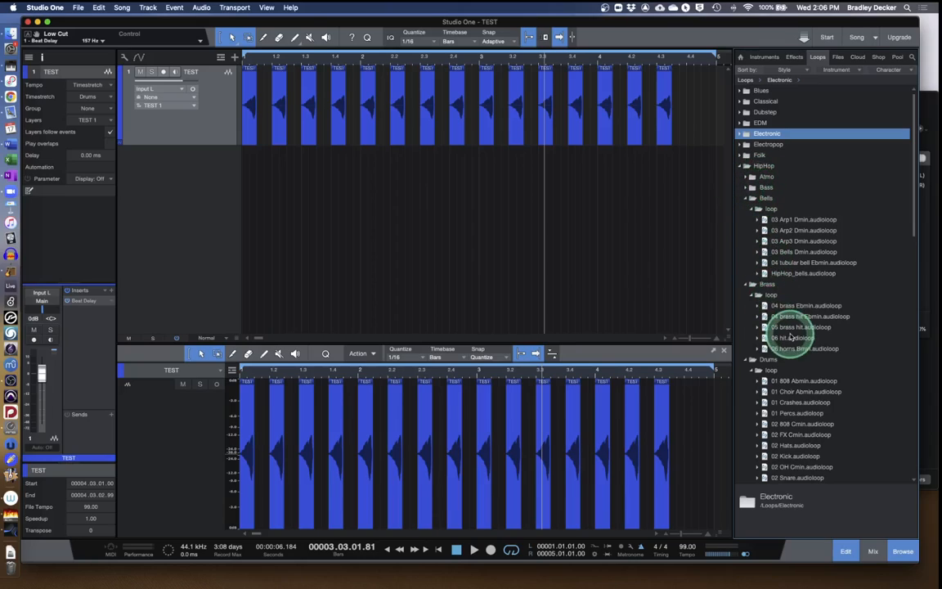
pyautogui.moveTo(791, 385); pyautogui.dragTo(220, 240)
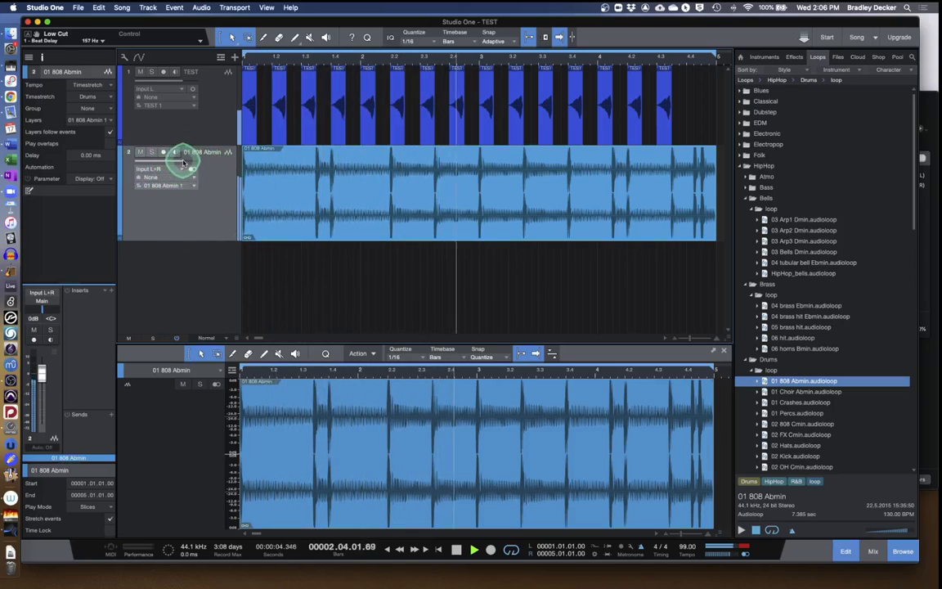
# Step: Set the 01 808 Abmin track to -4.2 dB, and add the 03 Arp2 Dmin bells loop on a new track at -6.9 dB
pyautogui.moveTo(184, 163)
pyautogui.mouseDown()
pyautogui.moveTo(170, 158)
pyautogui.moveTo(177, 163)
pyautogui.mouseUp()
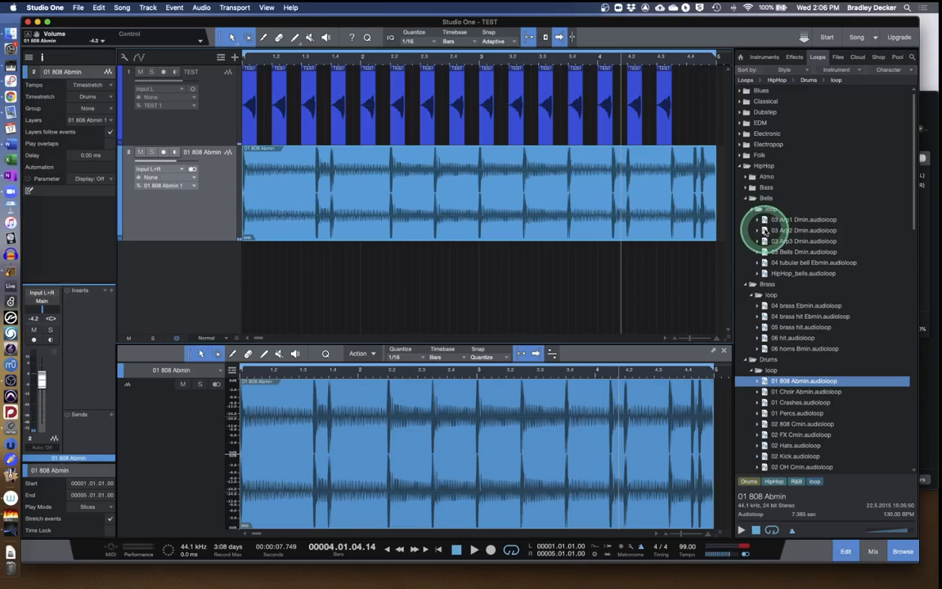
pyautogui.moveTo(765, 230); pyautogui.dragTo(231, 315)
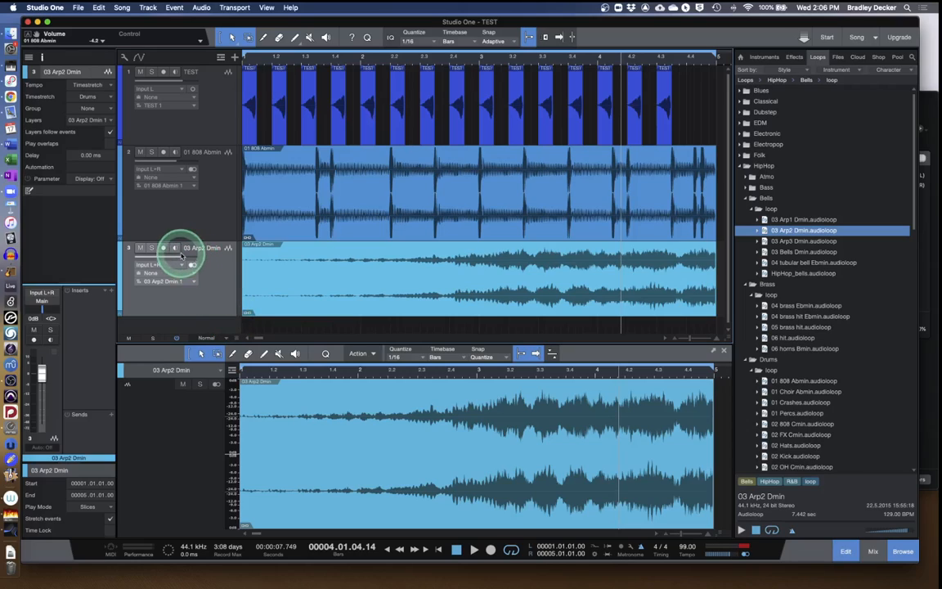
pyautogui.moveTo(183, 259); pyautogui.dragTo(169, 257)
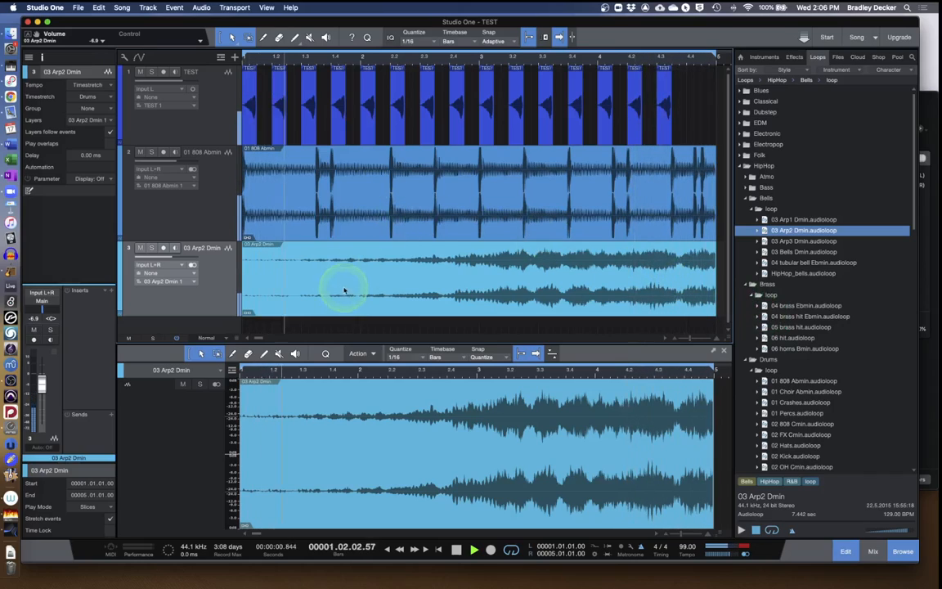
# Step: Shorten the 03 Arp2 Dmin clip, bounce it to new audio and extend its end to bar 5
pyautogui.moveTo(248, 309); pyautogui.dragTo(263, 294)
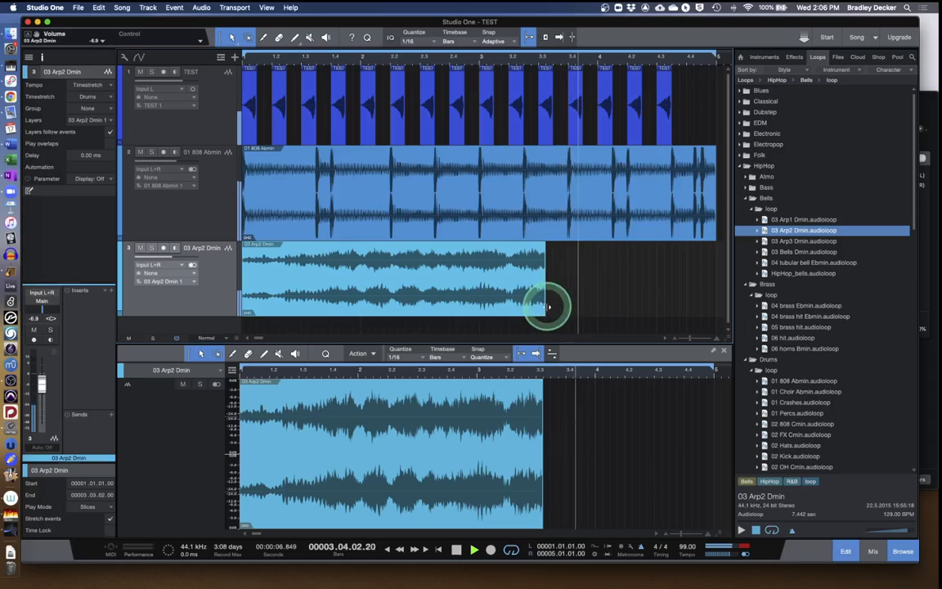
pyautogui.press('super+b')
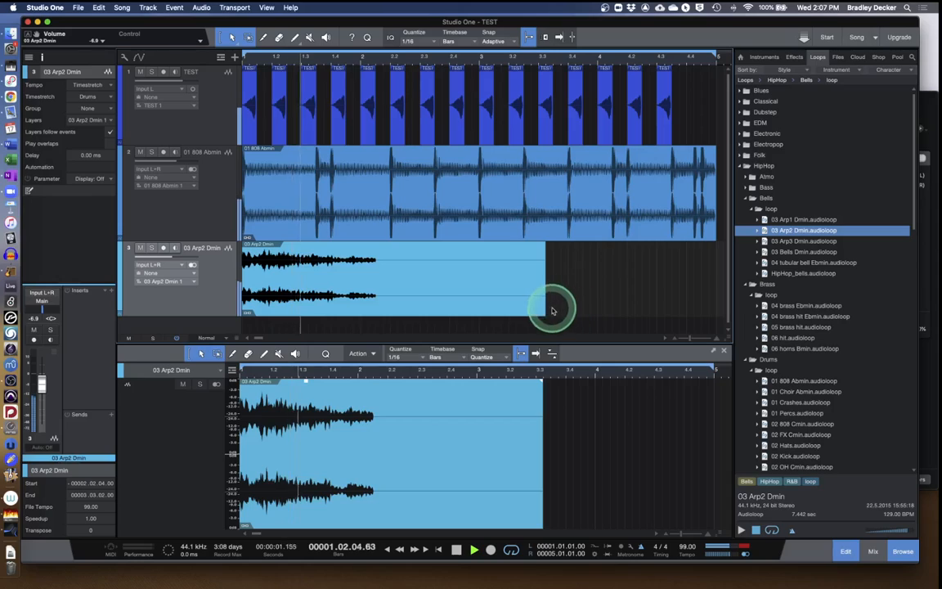
pyautogui.moveTo(547, 309); pyautogui.dragTo(715, 301)
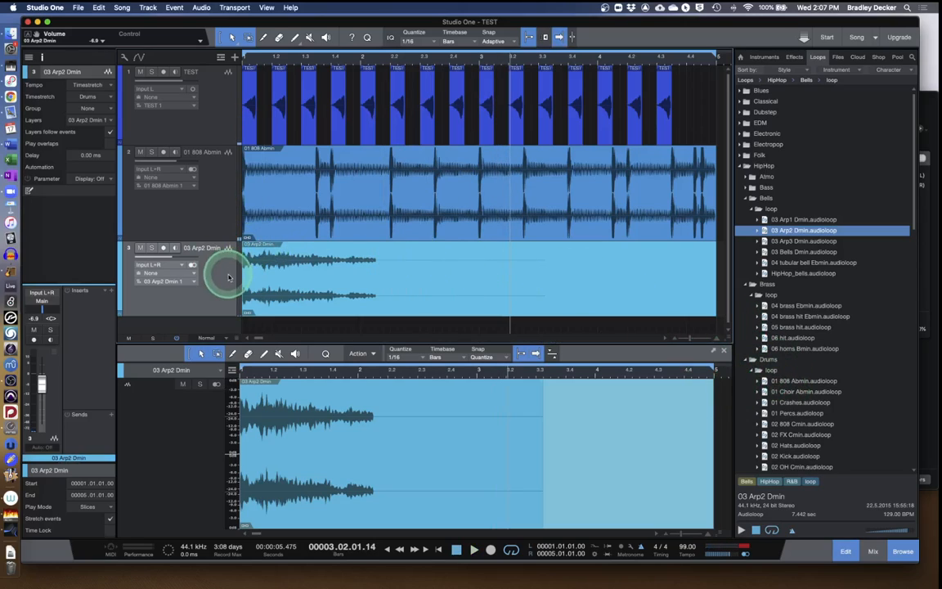
pyautogui.click(211, 212)
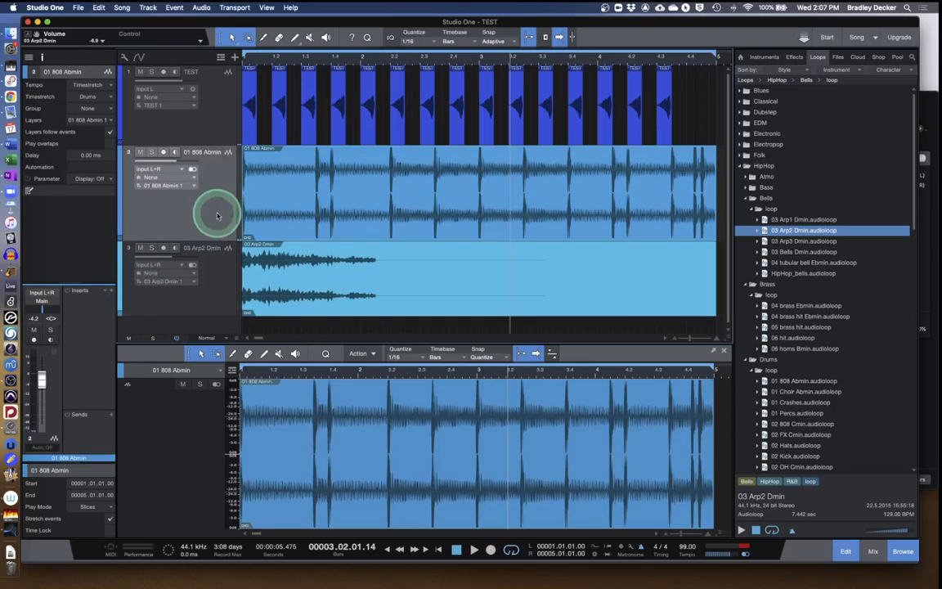
pyautogui.click(182, 270)
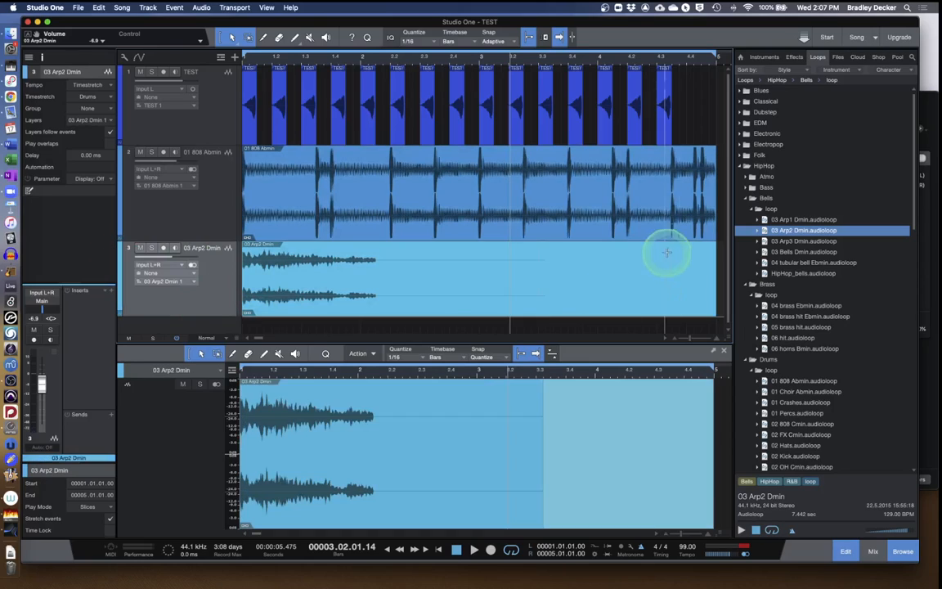
# Step: Collapse the Bells and Brass folders, place the 02 Hats drum loop over the 03 Arp2 Dmin clip from bar 1 and play the song
pyautogui.click(751, 199)
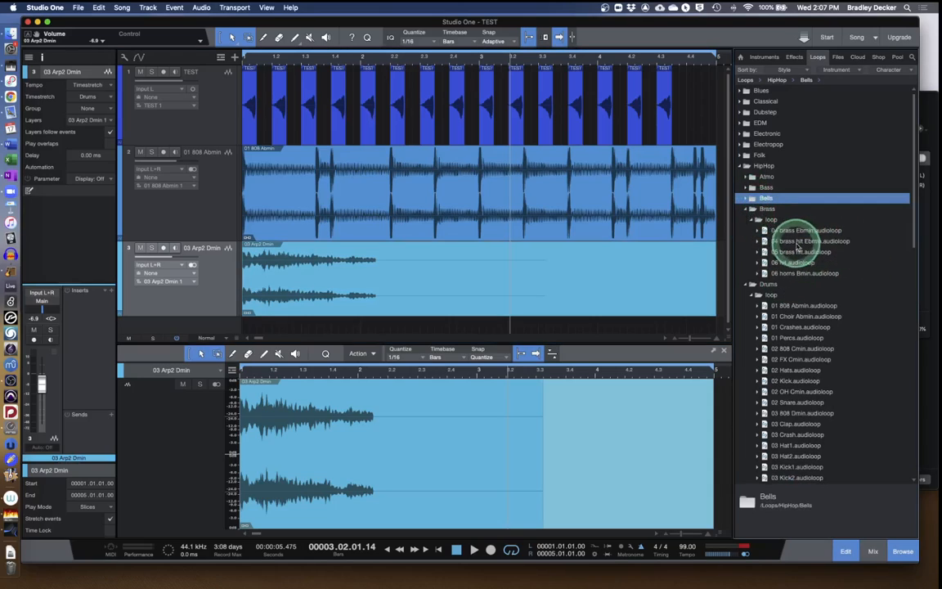
pyautogui.click(751, 209)
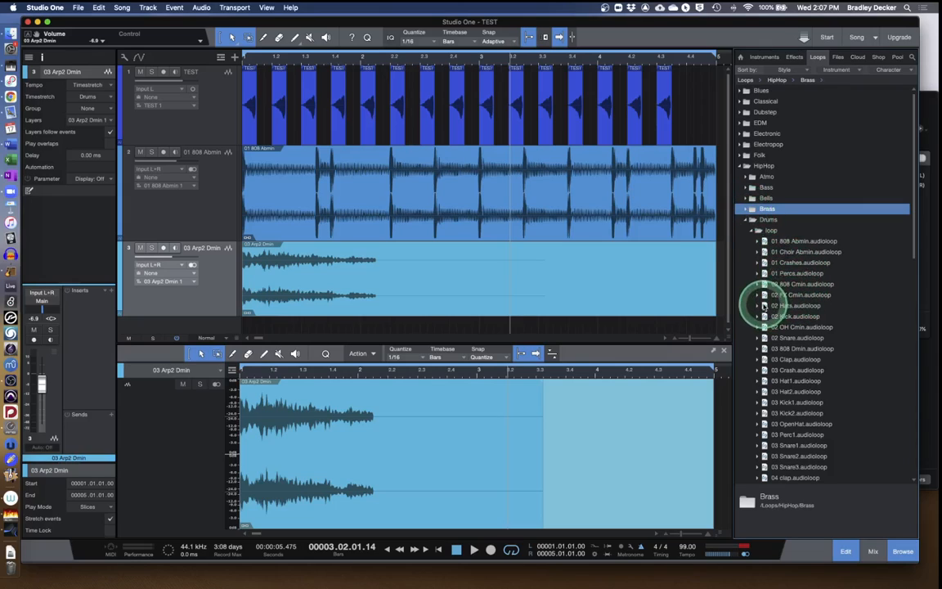
pyautogui.moveTo(765, 305); pyautogui.dragTo(262, 272)
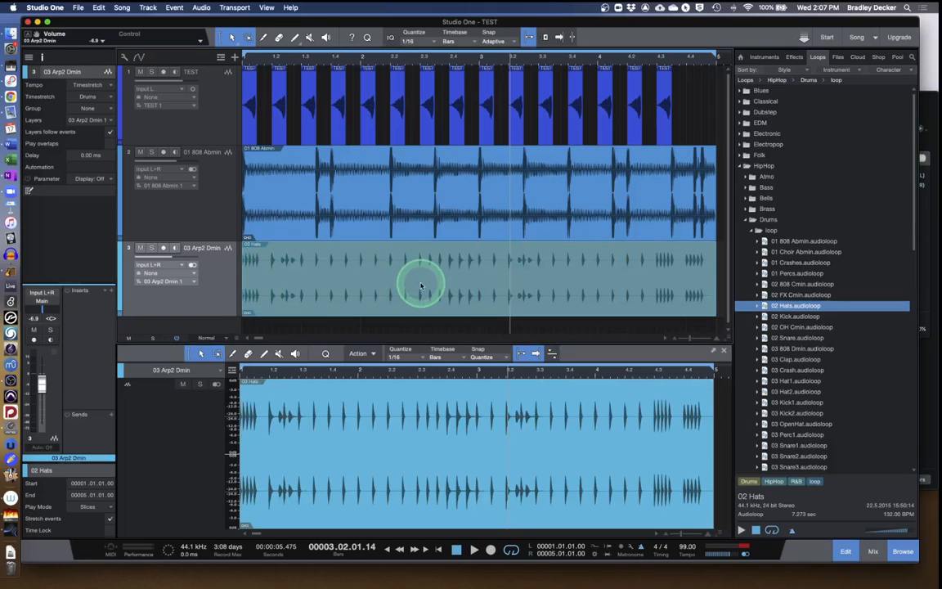
pyautogui.press('space')
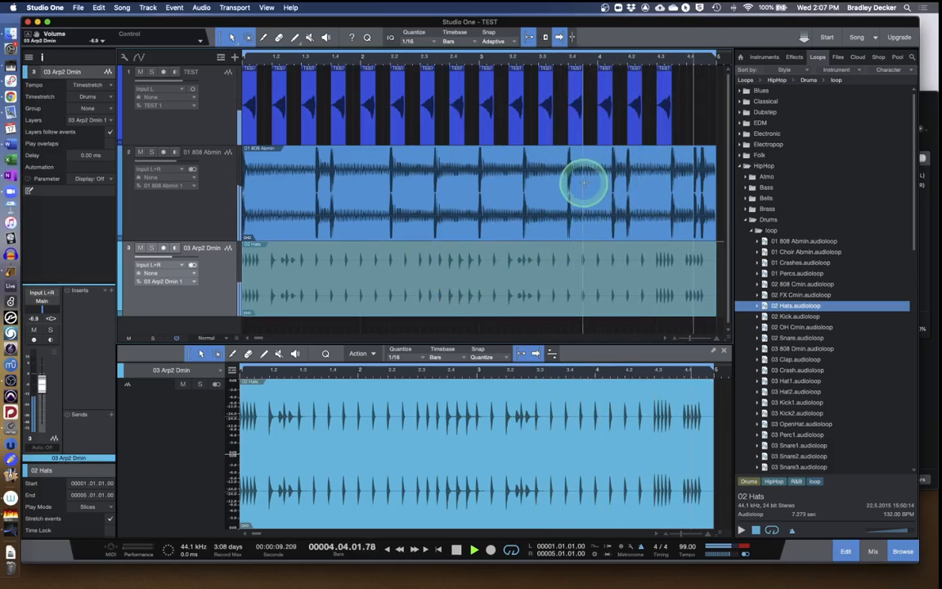
# Step: Set the TEST track's volume to -19.3 dB, and in the mixer lower the Main output to -4.4 dB
pyautogui.moveTo(184, 79); pyautogui.dragTo(157, 84)
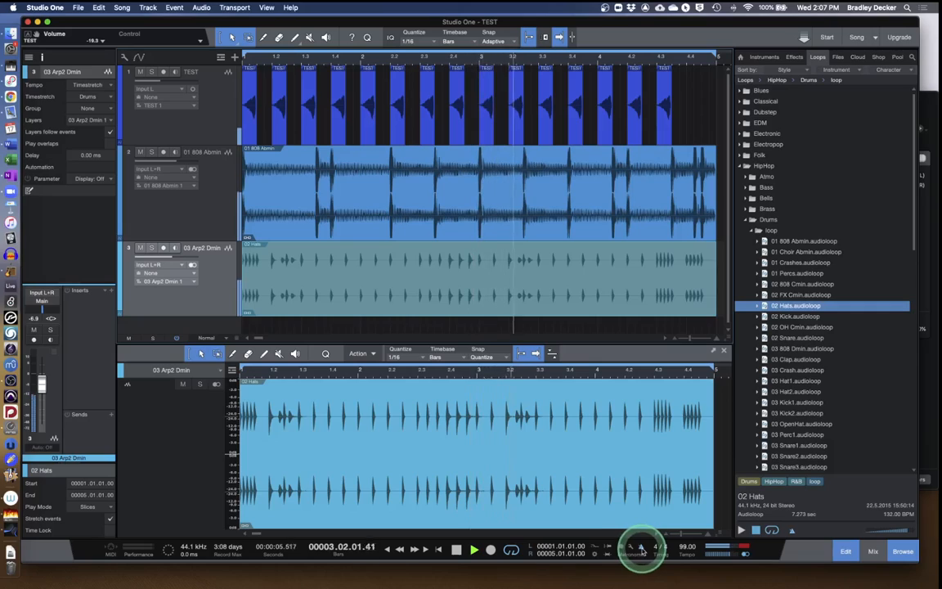
pyautogui.click(218, 285)
pyautogui.press('F3')
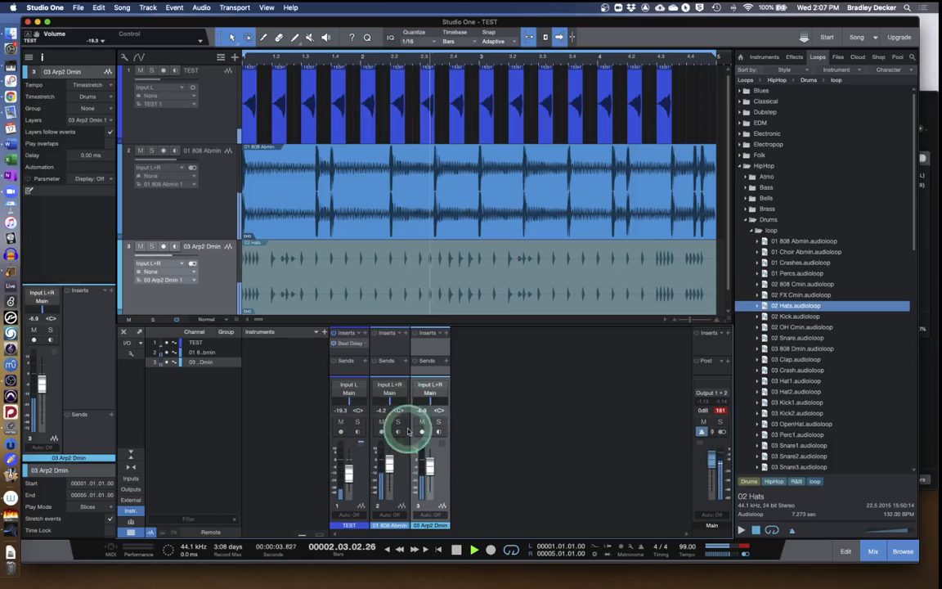
pyautogui.click(711, 464)
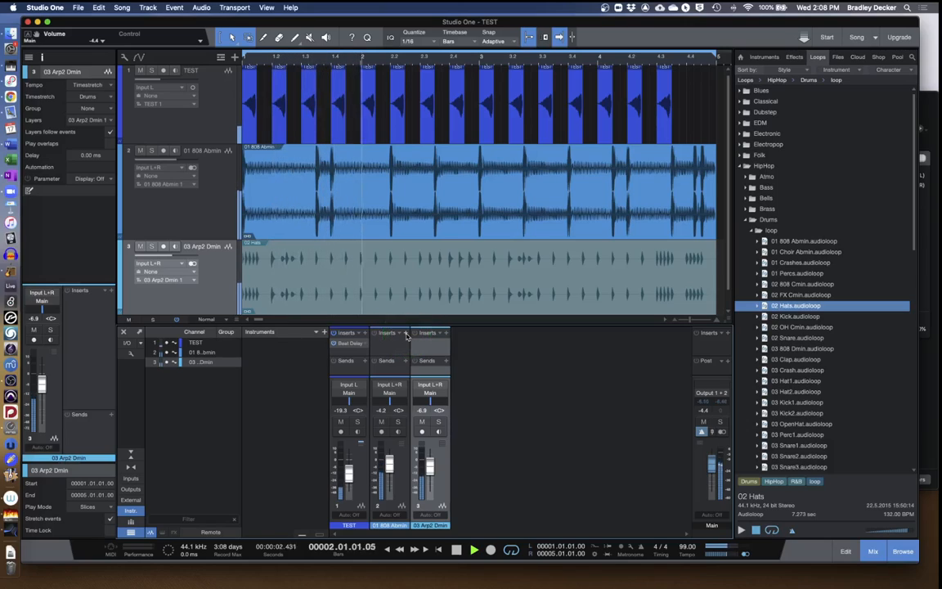
# Step: Insert a Chorus on the 03 Arp2 Dmin channel with one voice, a raised high frequency and Doubler mode
pyautogui.click(448, 333)
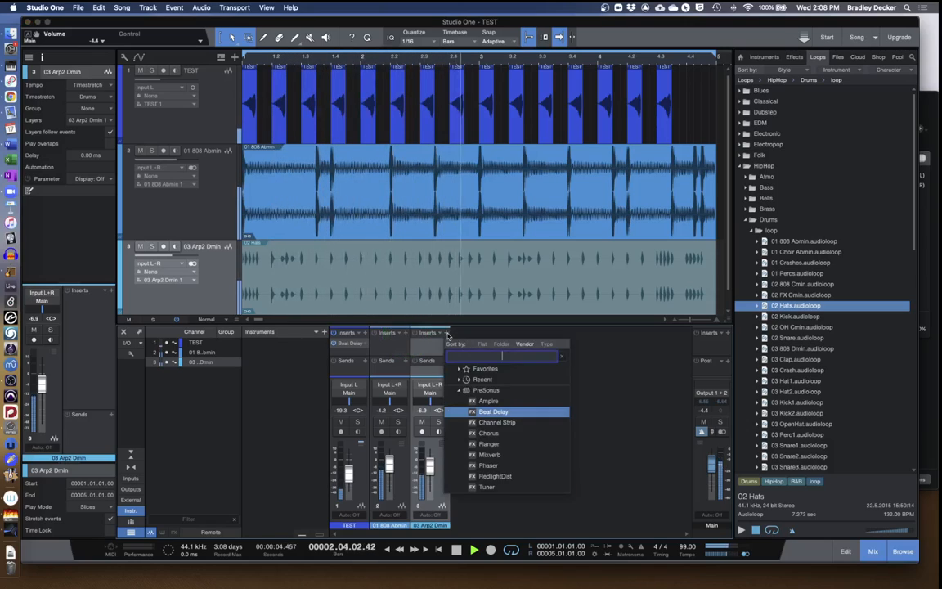
pyautogui.click(513, 434)
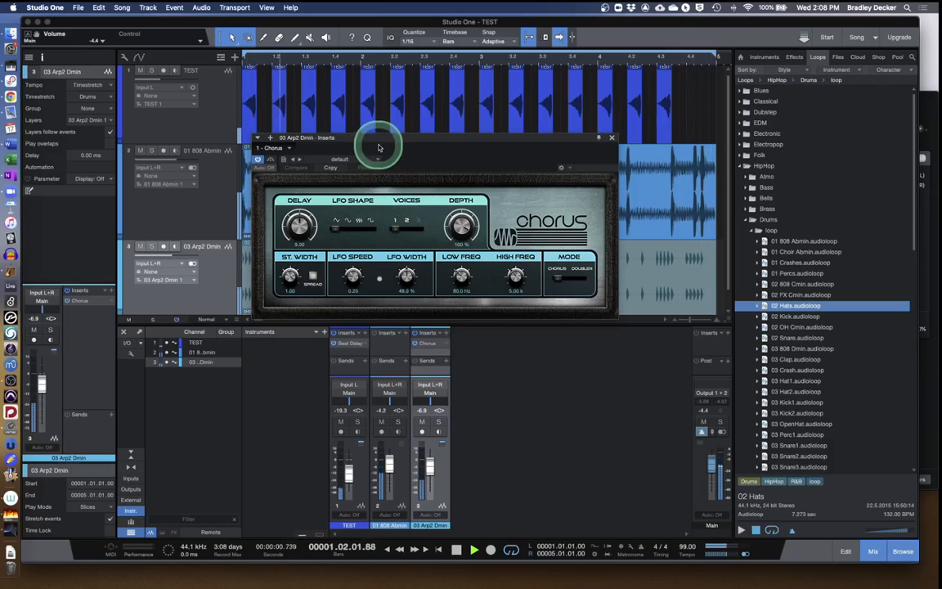
pyautogui.moveTo(378, 143); pyautogui.dragTo(481, 238)
pyautogui.click(501, 324)
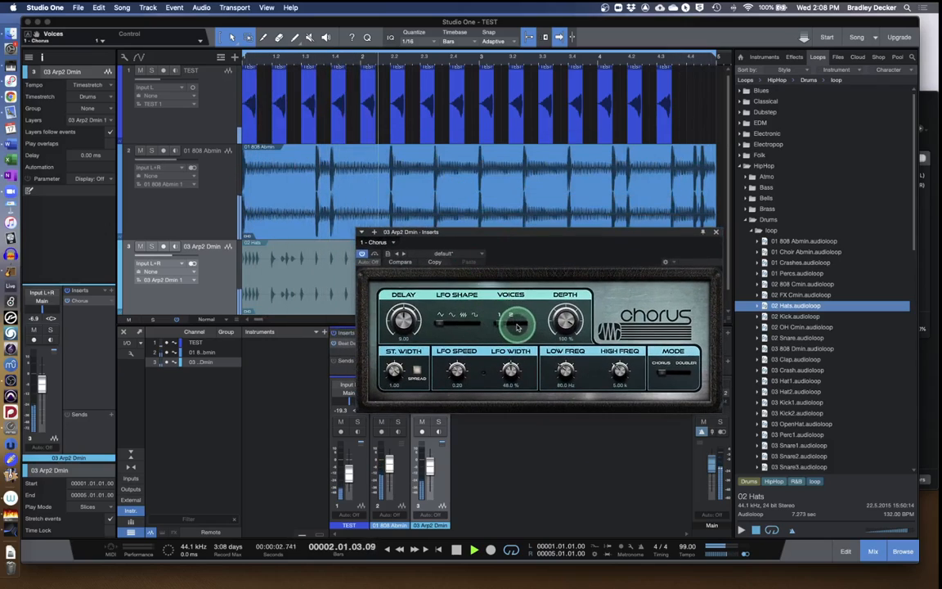
pyautogui.moveTo(618, 373); pyautogui.dragTo(615, 361)
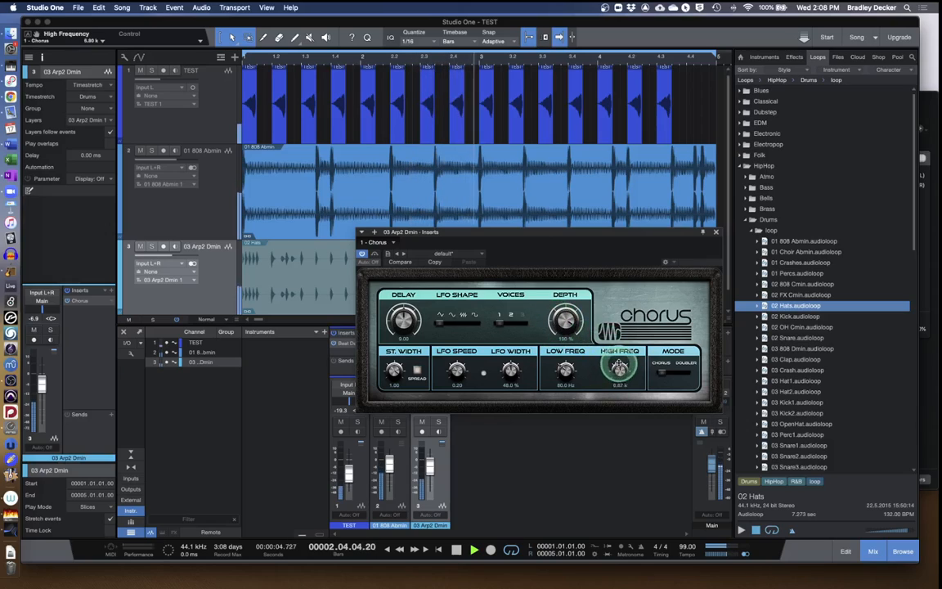
pyautogui.click(661, 373)
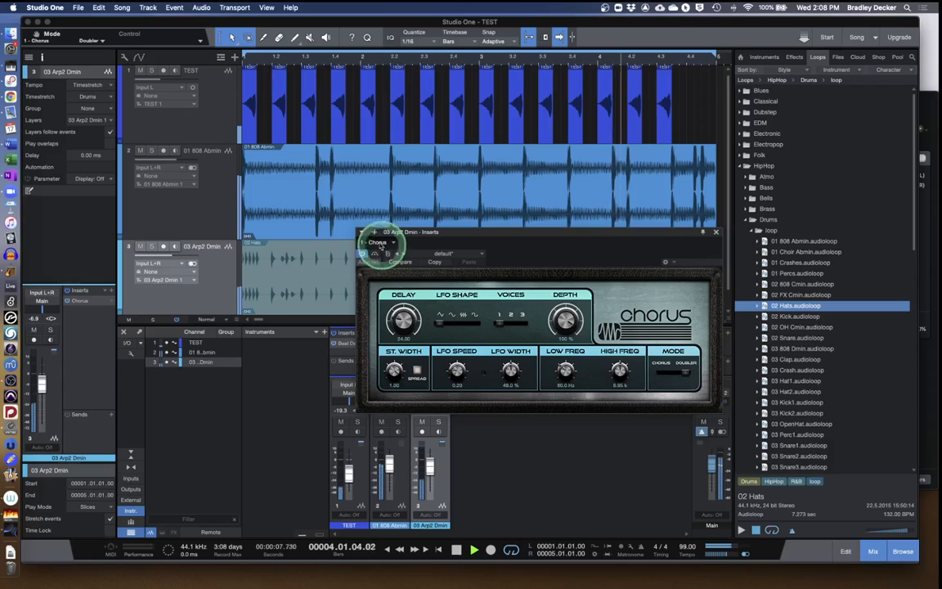
pyautogui.click(716, 231)
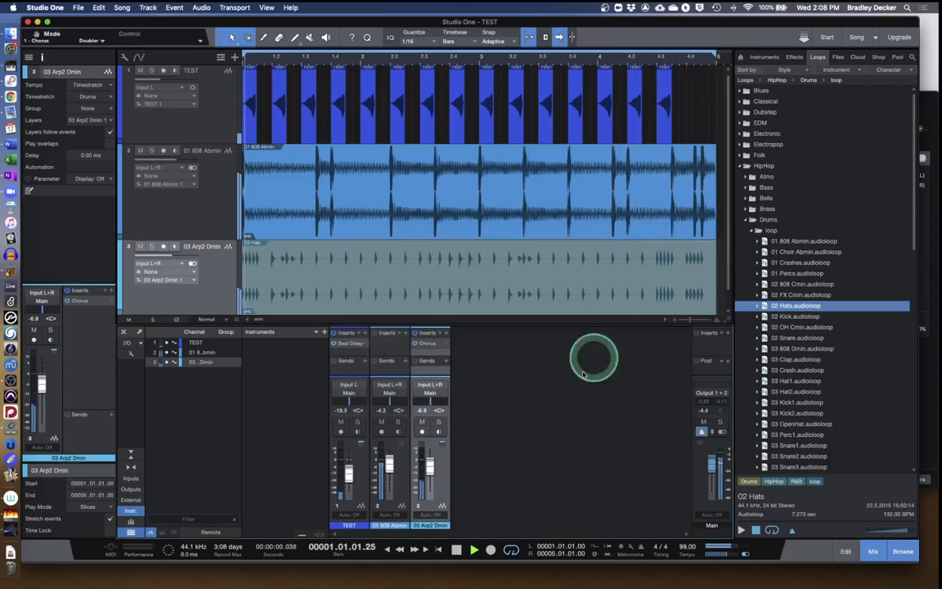
# Step: Insert a Flanger after the Chorus on the 03 Arp2 Dmin channel, and close its window
pyautogui.click(446, 333)
pyautogui.click(497, 451)
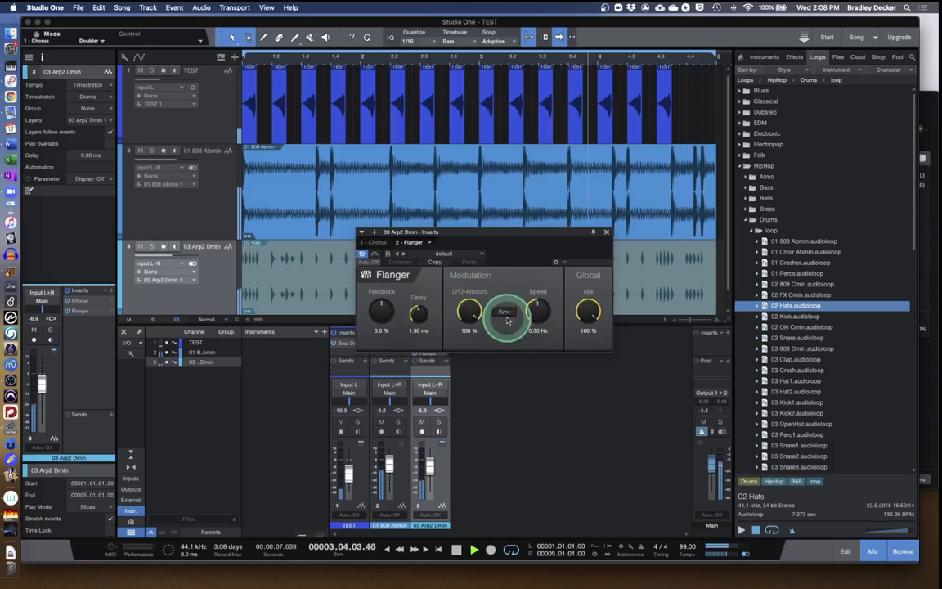
pyautogui.click(606, 231)
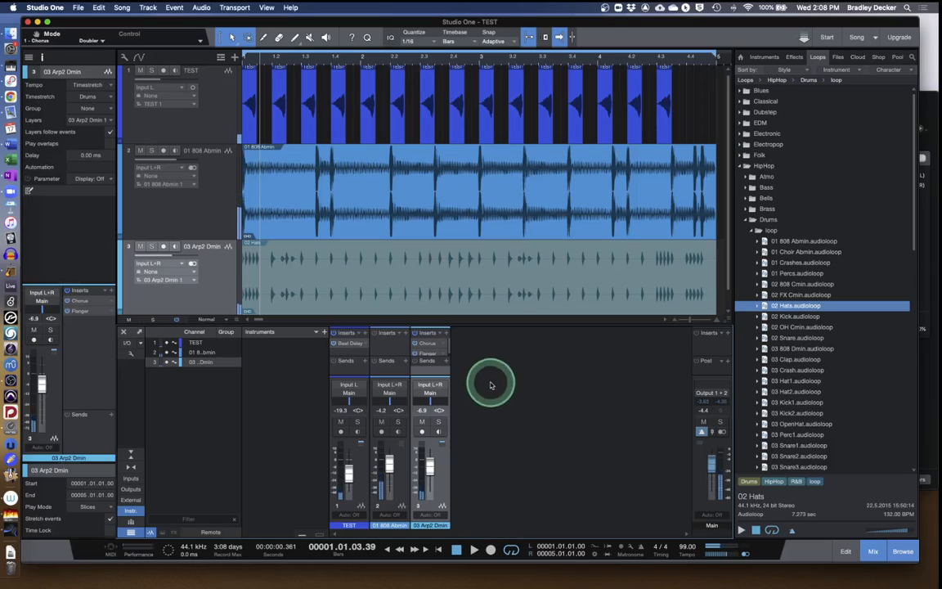
# Step: Insert the Mixverb reverb on the Main output channel
pyautogui.click(393, 348)
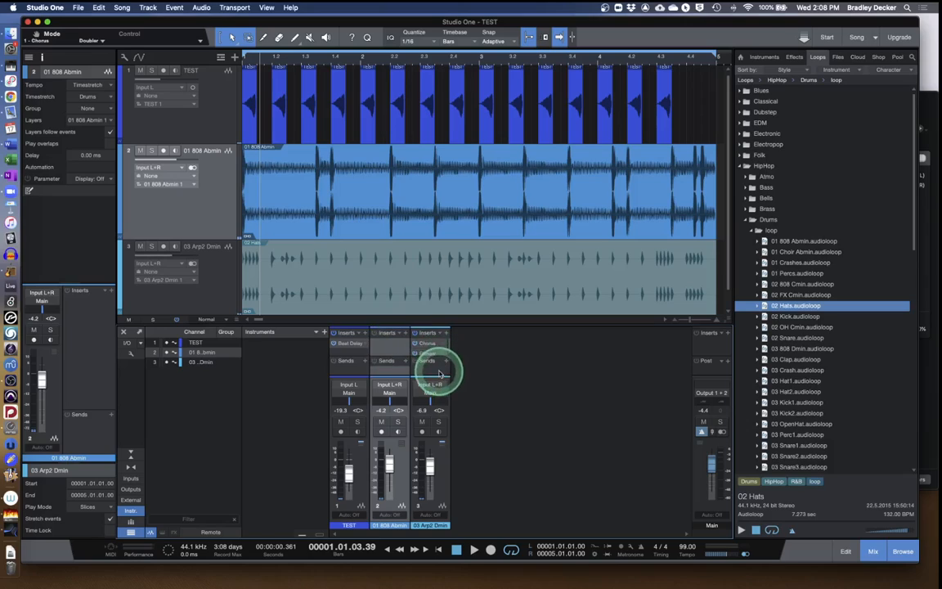
pyautogui.click(435, 368)
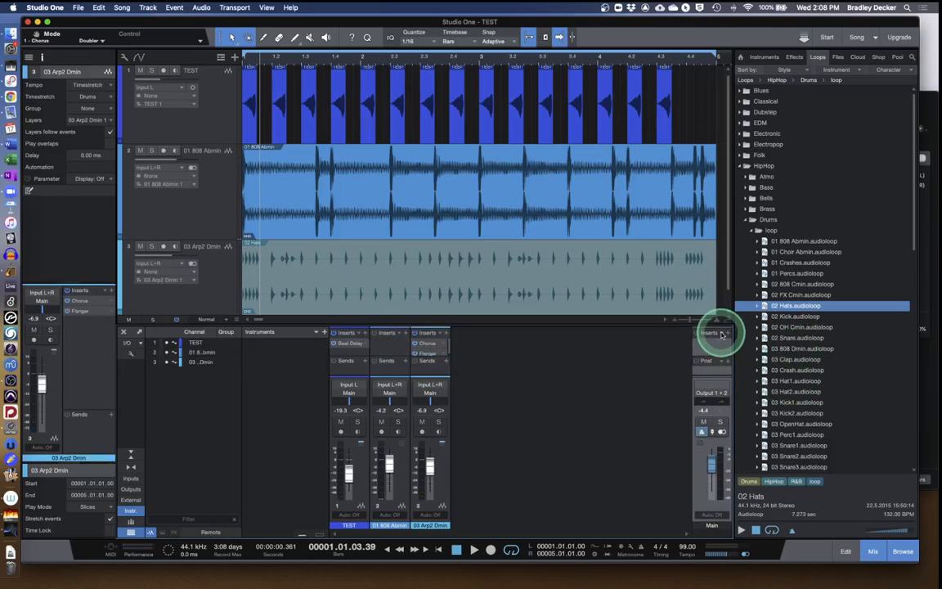
pyautogui.click(721, 335)
pyautogui.click(721, 334)
pyautogui.click(727, 335)
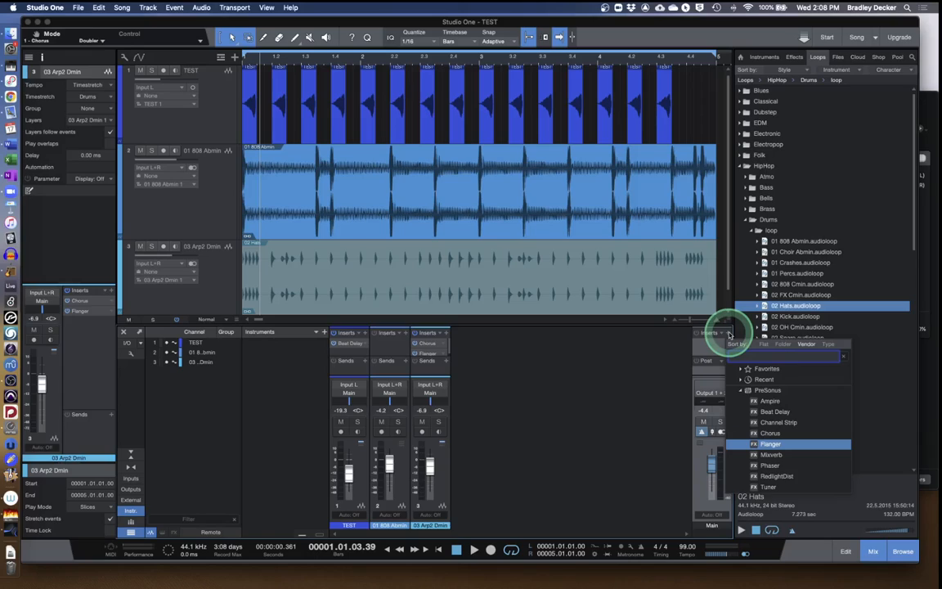
pyautogui.click(807, 454)
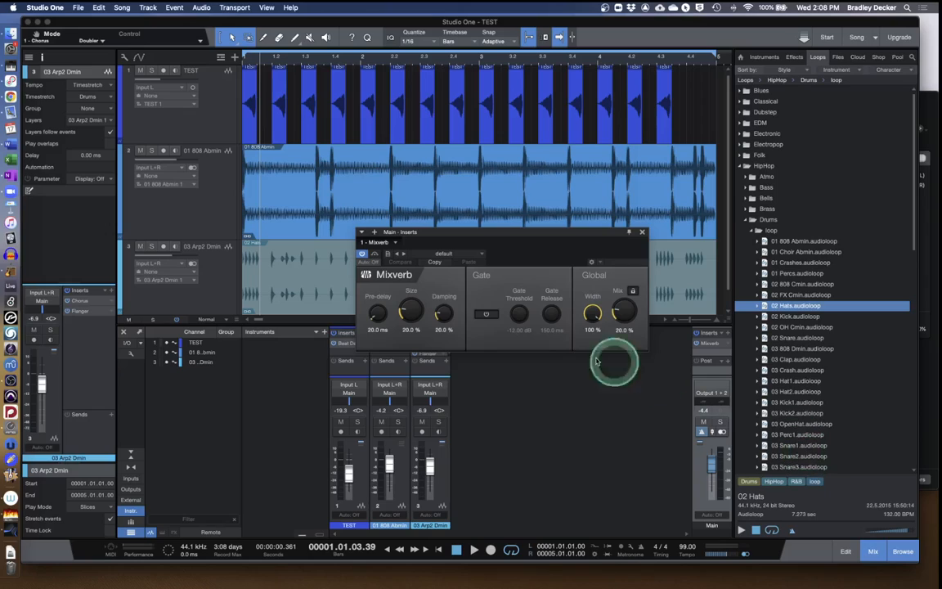
# Step: During playback, set Mixverb's mix to 37%, damping to 15.5% and size to 67%, and close its window
pyautogui.press('space')
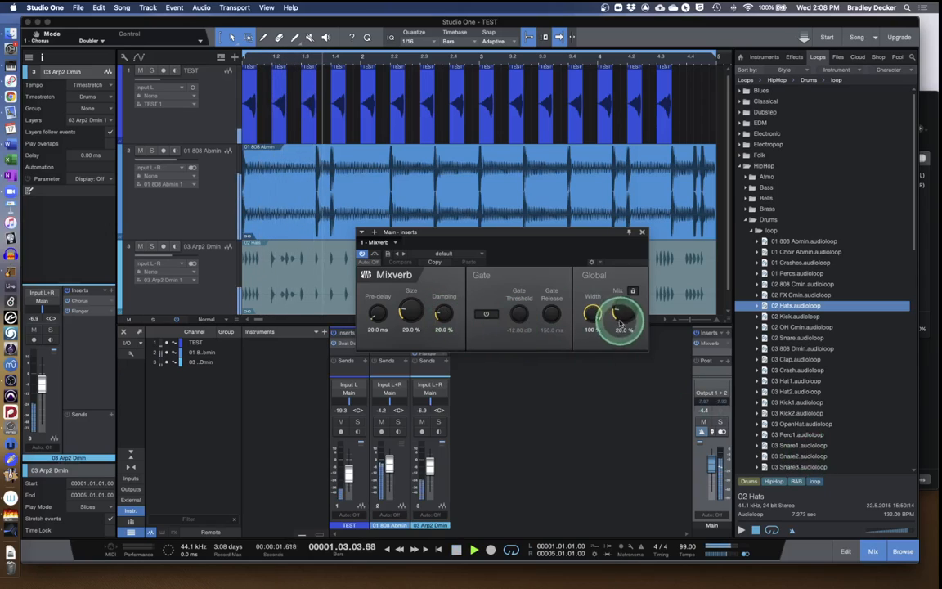
pyautogui.moveTo(622, 317); pyautogui.dragTo(547, 280)
pyautogui.moveTo(440, 313); pyautogui.dragTo(417, 265)
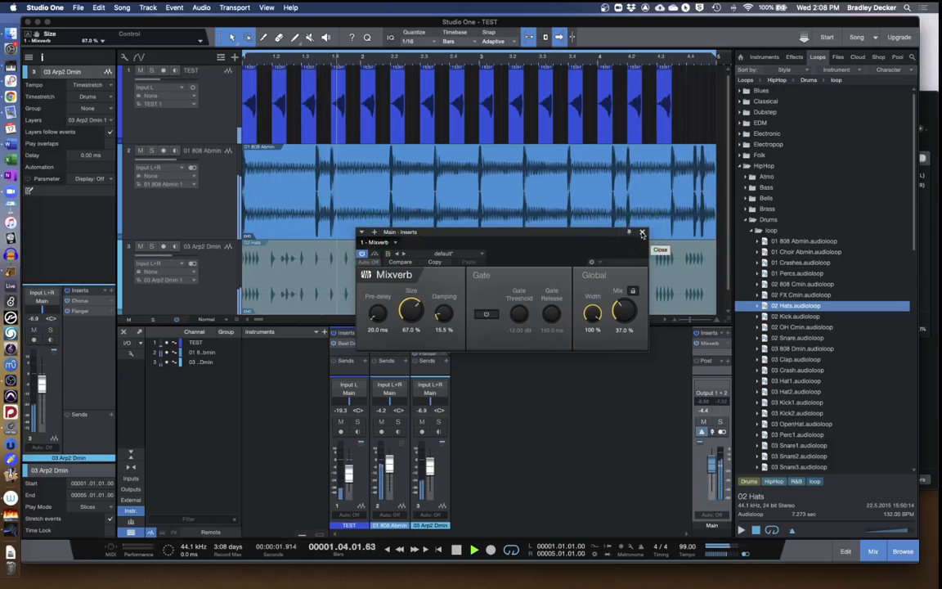
pyautogui.click(642, 233)
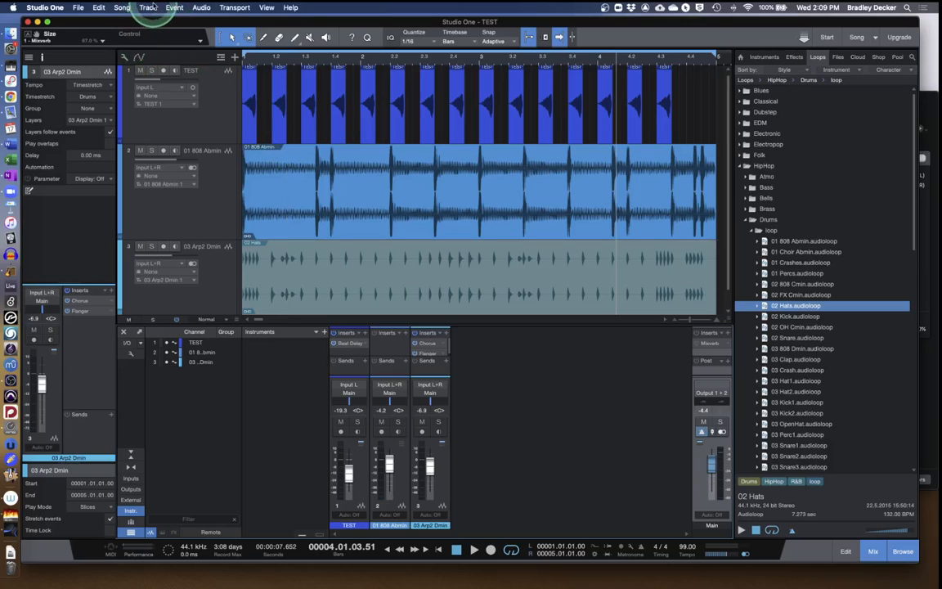
# Step: Export the loop range as an MP3 mixdown named Mixdown, preview the exported file and return to the song
pyautogui.click(121, 7)
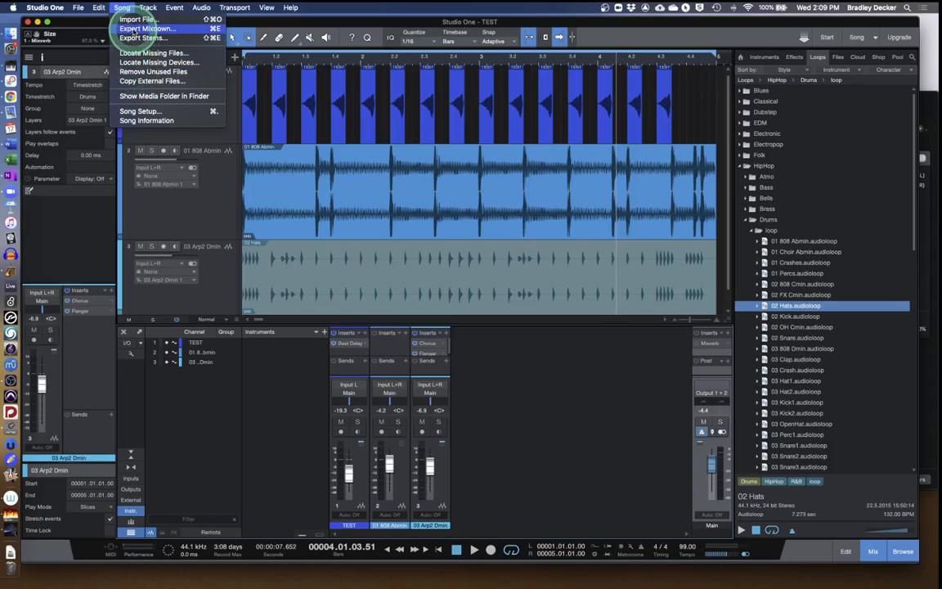
pyautogui.click(133, 29)
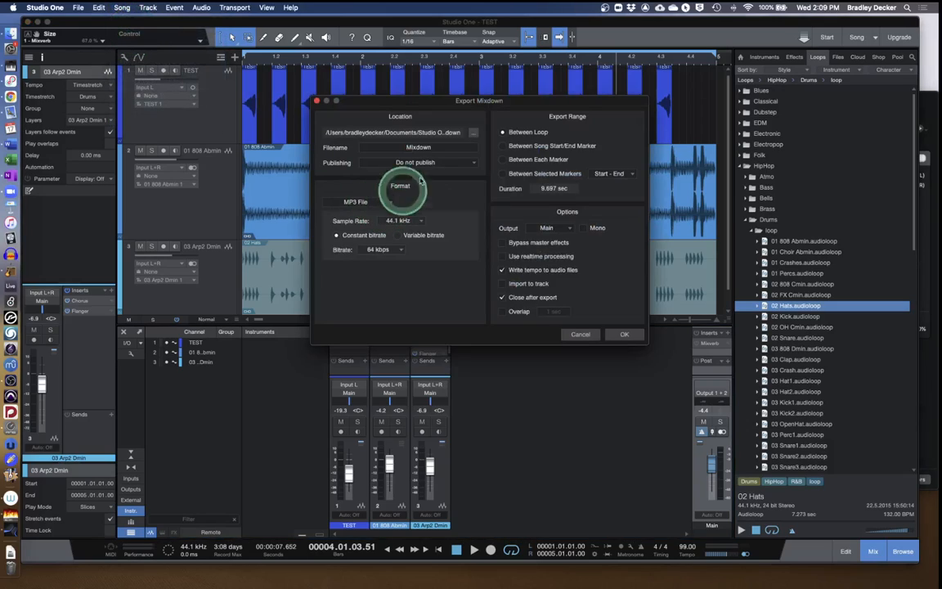
pyautogui.click(372, 203)
pyautogui.click(354, 212)
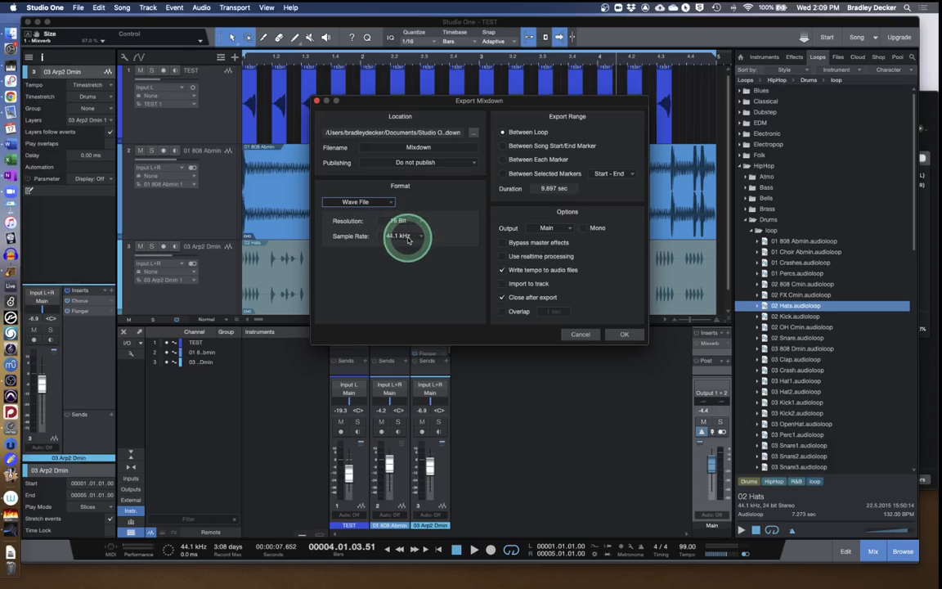
pyautogui.click(360, 202)
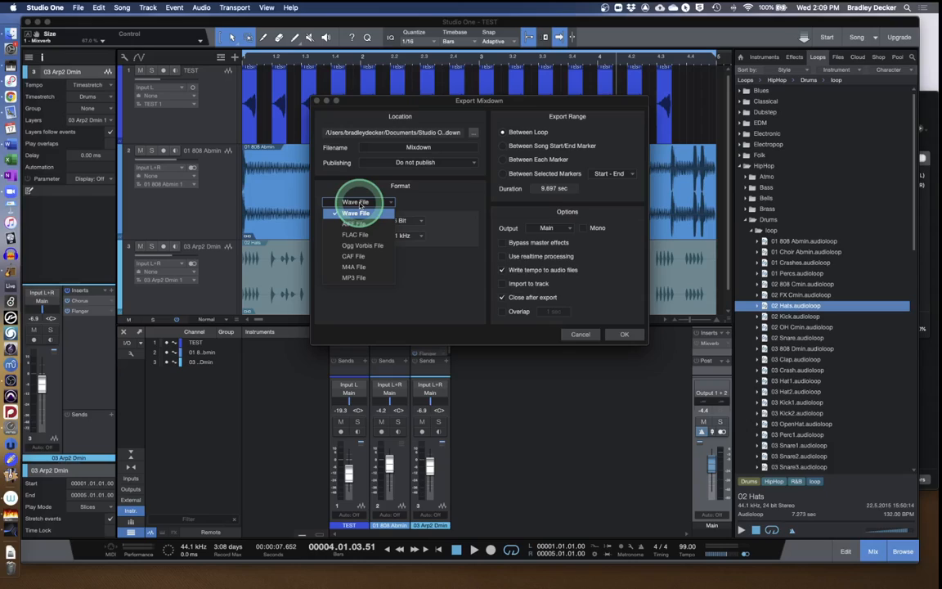
pyautogui.click(357, 278)
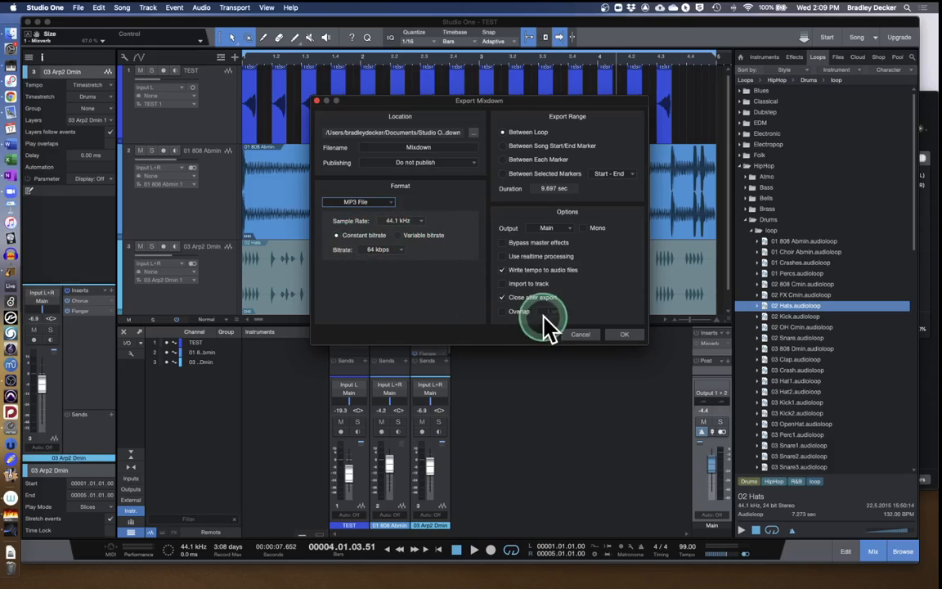
pyautogui.click(624, 336)
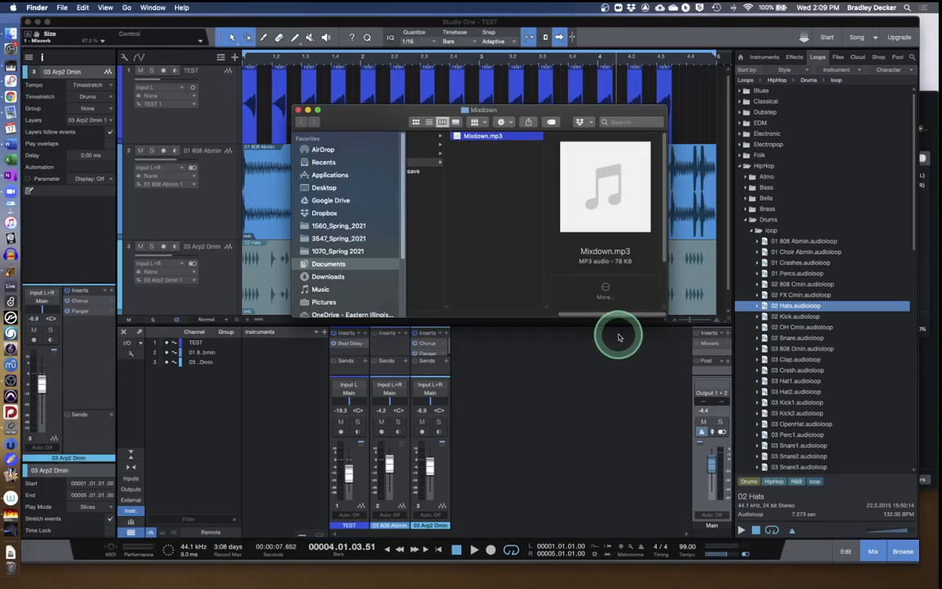
pyautogui.moveTo(609, 194)
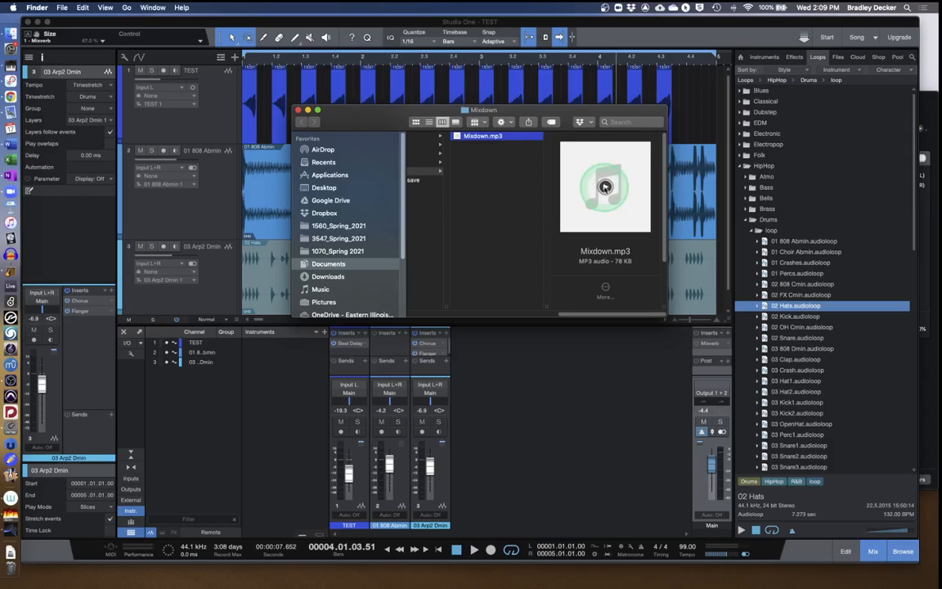
pyautogui.click(305, 22)
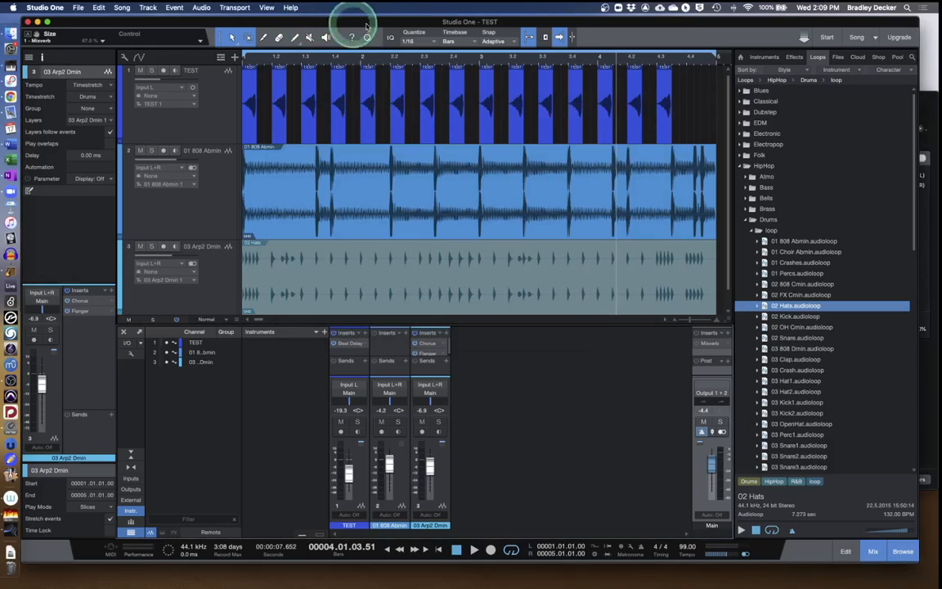